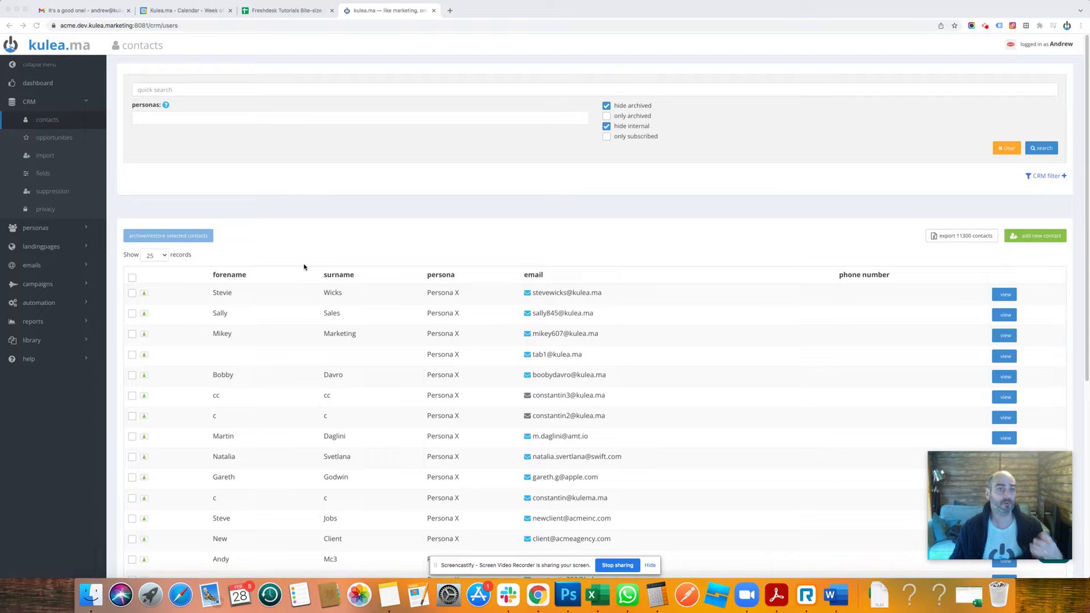
Open the CRM filter on the contacts list and set its first condition to Country contains UK.
{"action": "left_click", "coordinate": [37, 119]}
{"action": "left_click", "coordinate": [1058, 177]}
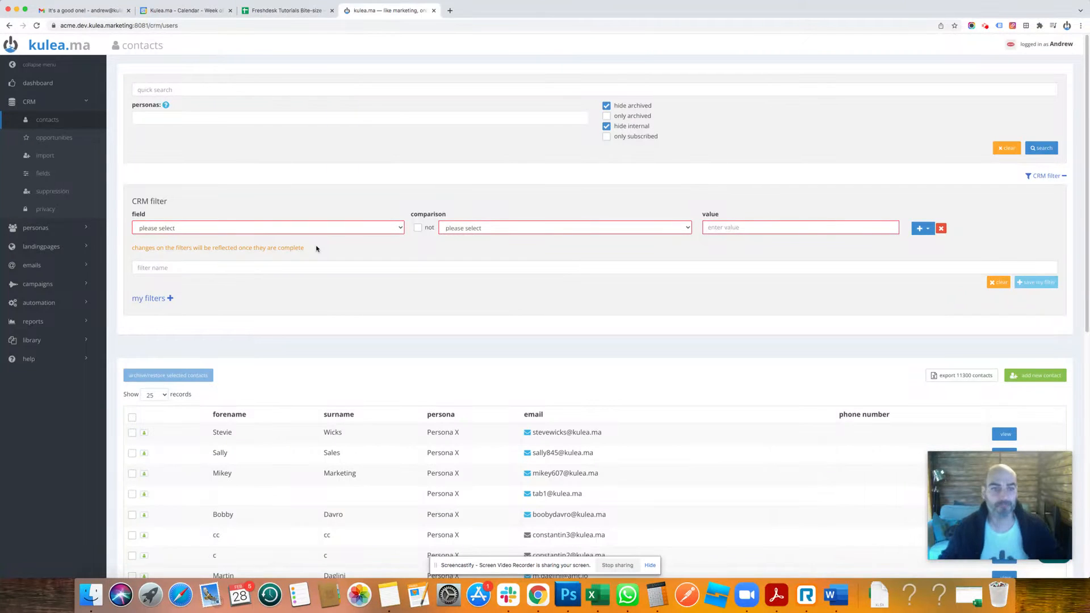
{"action": "left_click", "coordinate": [336, 228]}
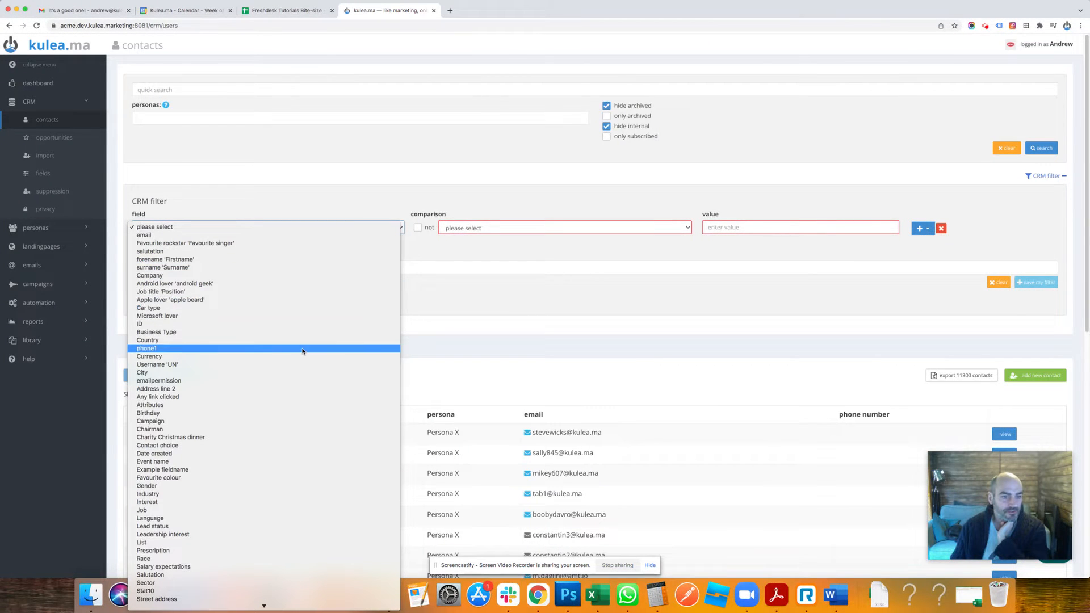
{"action": "left_click", "coordinate": [305, 340]}
{"action": "left_click", "coordinate": [517, 227]}
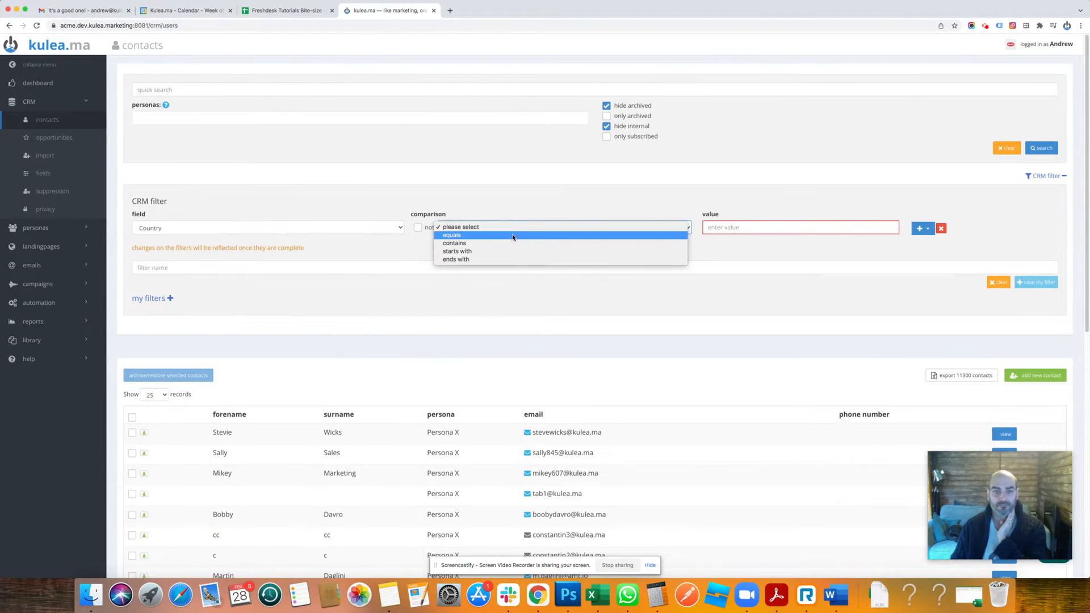
{"action": "left_click", "coordinate": [742, 230]}
{"action": "type", "text": "UK"}
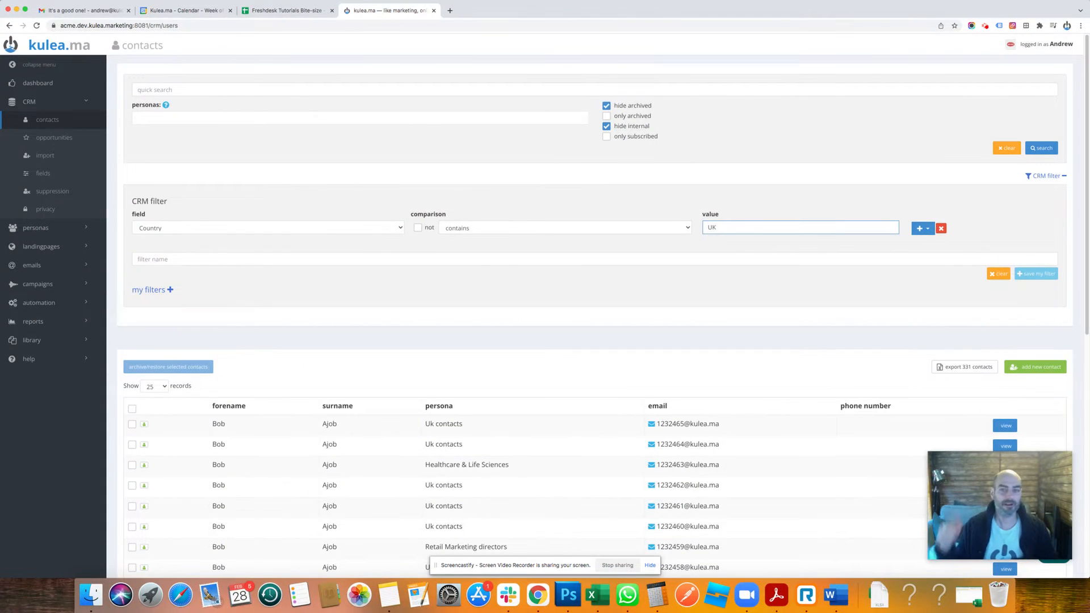
Add an "and" condition to the filter with Job title 'Position' contains sales, and review the matching contacts.
{"action": "left_click", "coordinate": [927, 228]}
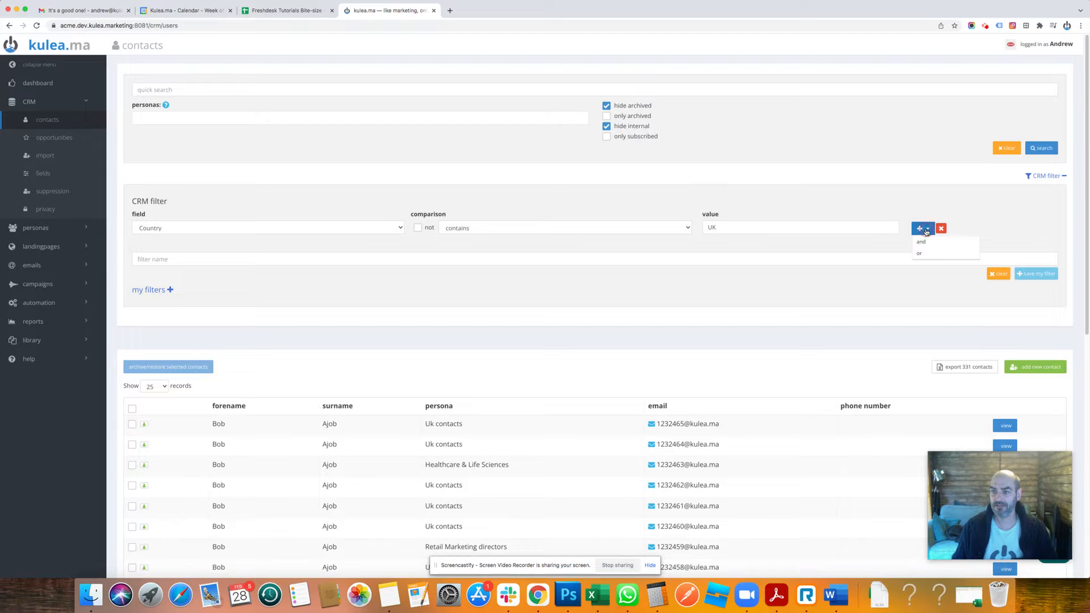
{"action": "left_click", "coordinate": [931, 243]}
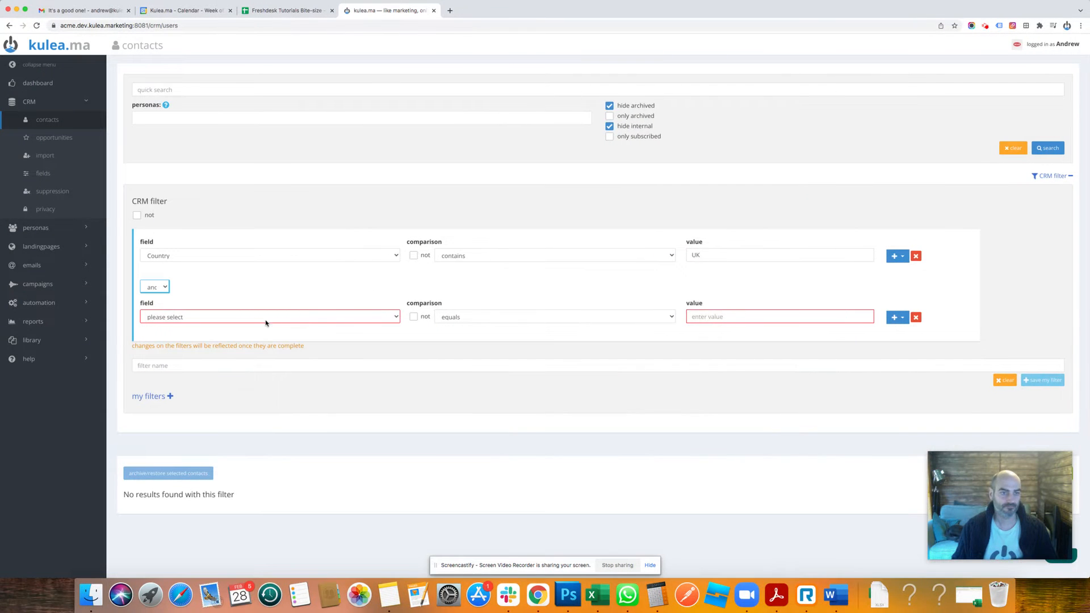
{"action": "left_click", "coordinate": [261, 319]}
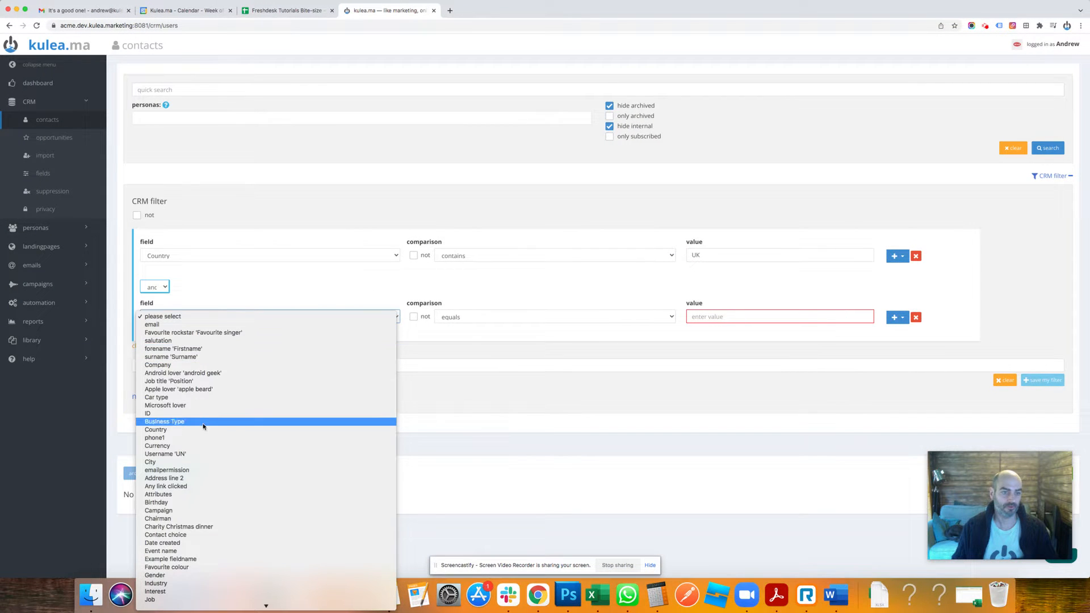
{"action": "left_click", "coordinate": [210, 383]}
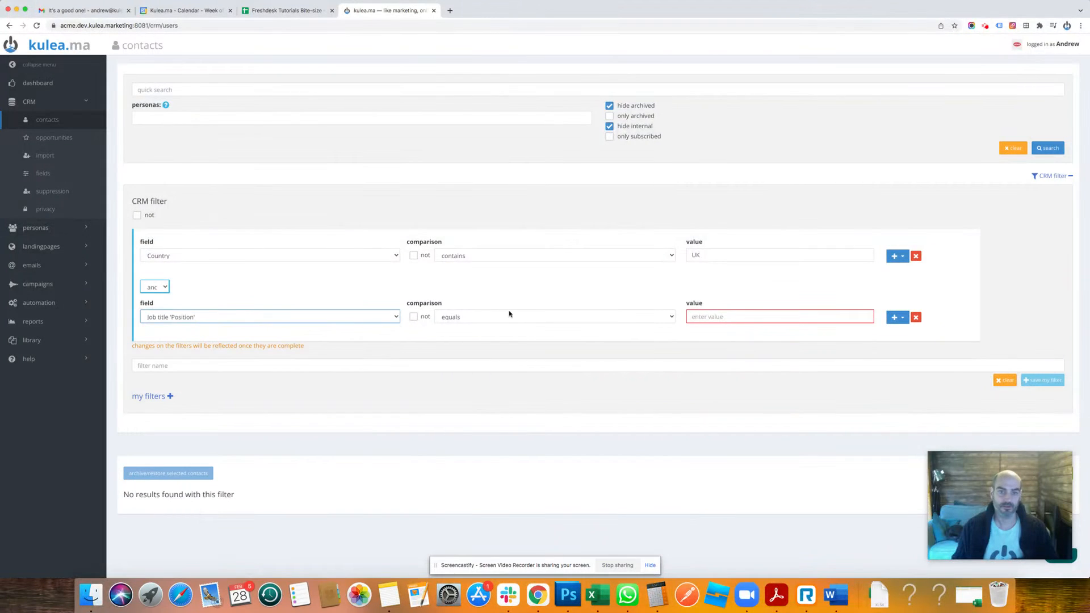
{"action": "left_click", "coordinate": [508, 316]}
{"action": "left_click", "coordinate": [504, 328]}
{"action": "left_click", "coordinate": [829, 317]}
{"action": "type", "text": "sales"}
{"action": "left_click", "coordinate": [751, 373]}
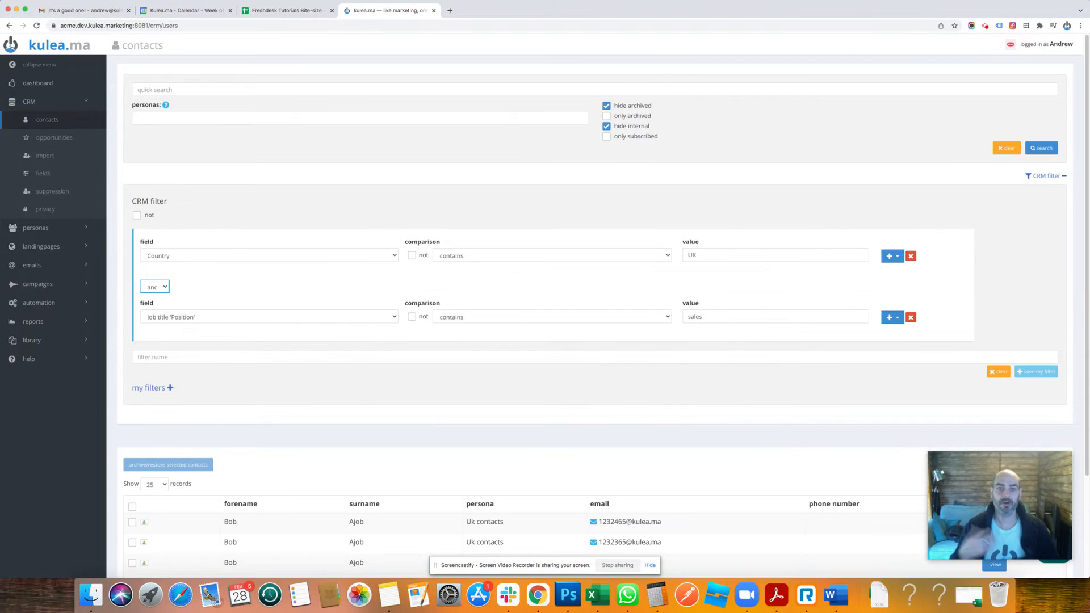
{"action": "scroll", "coordinate": [750, 374], "scroll_direction": "down", "scroll_amount": 3}
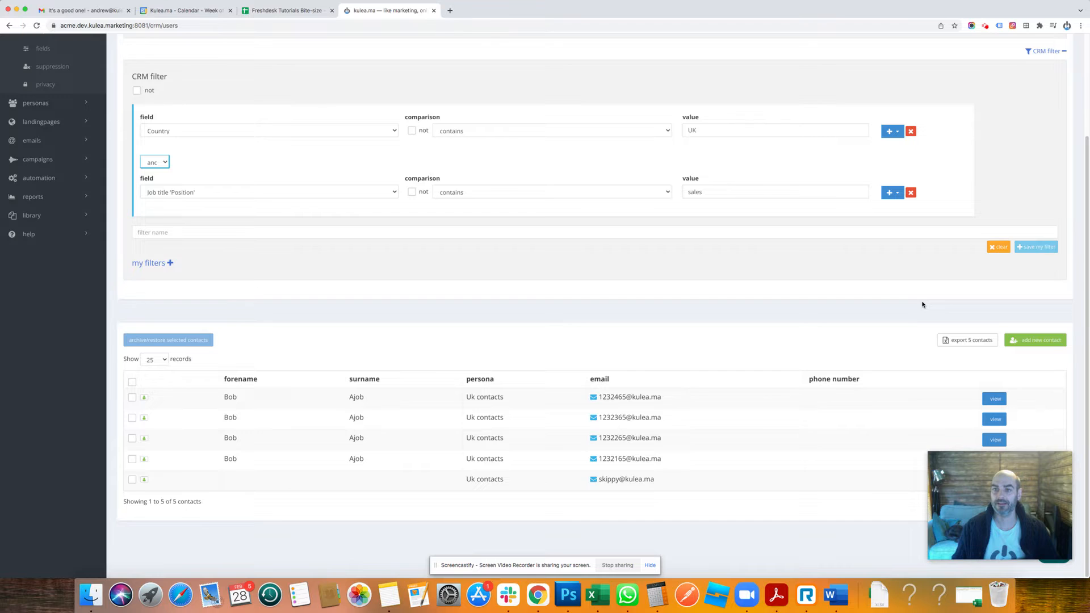
{"action": "scroll", "coordinate": [922, 329], "scroll_direction": "up", "scroll_amount": 1}
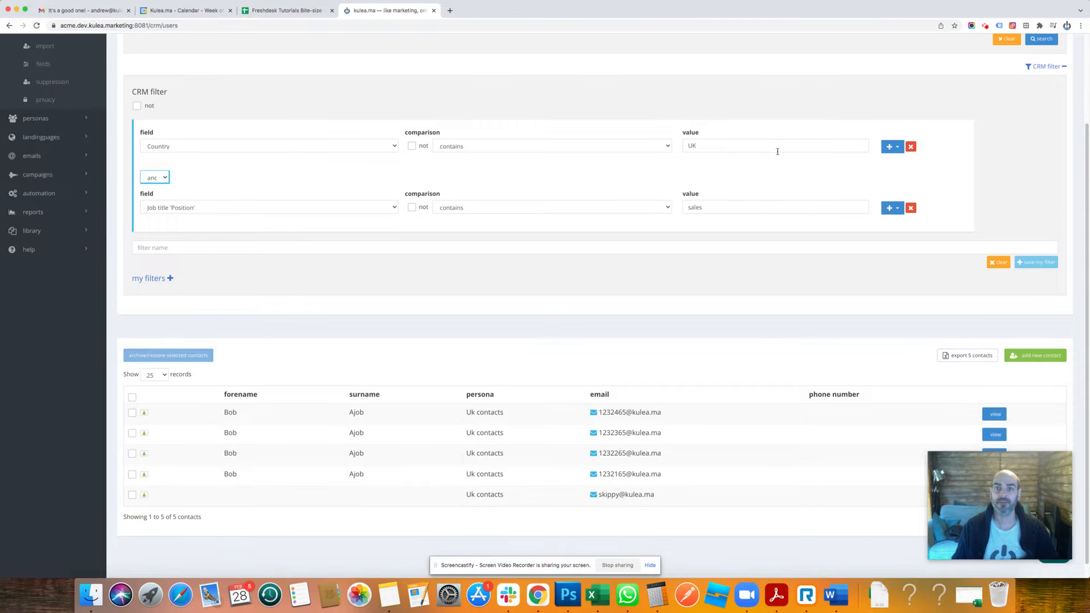
Add an "or" condition to the UK country row with Country contains US, and review the matching contacts.
{"action": "left_click", "coordinate": [897, 148]}
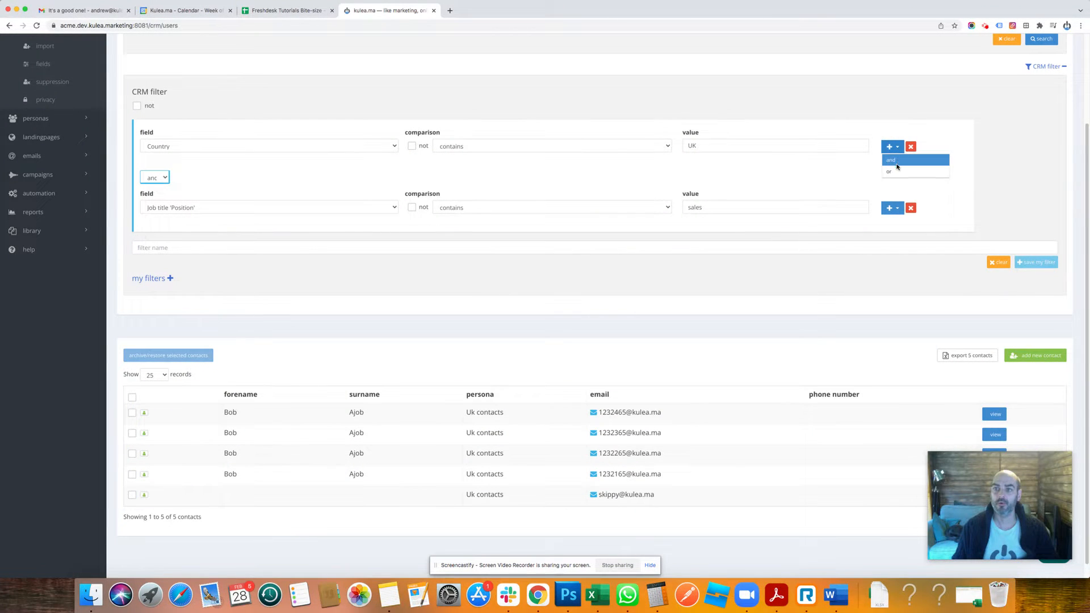
{"action": "left_click", "coordinate": [892, 171]}
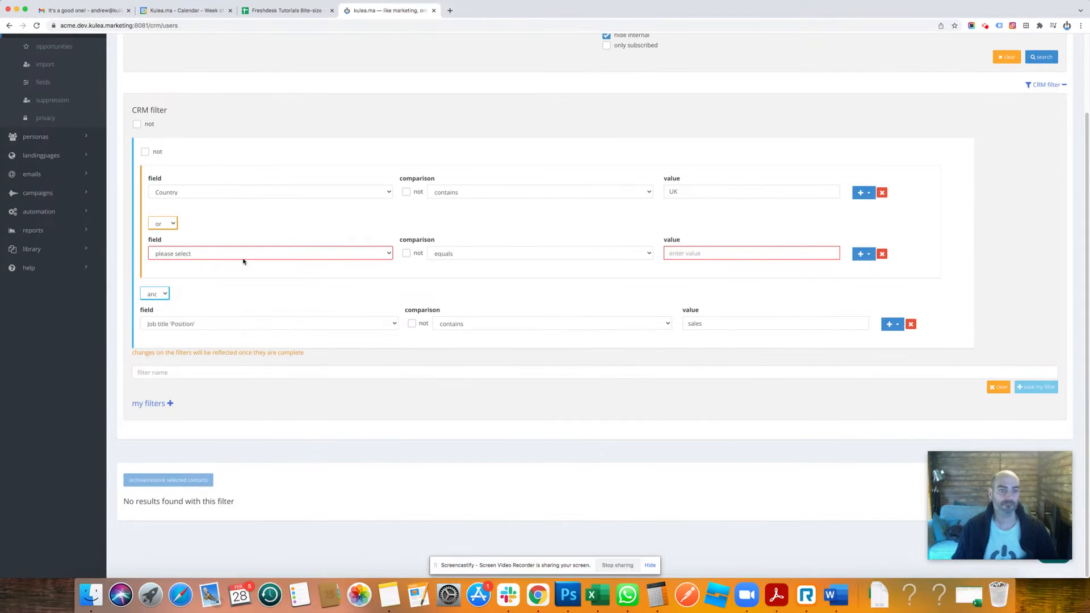
{"action": "left_click", "coordinate": [246, 255]}
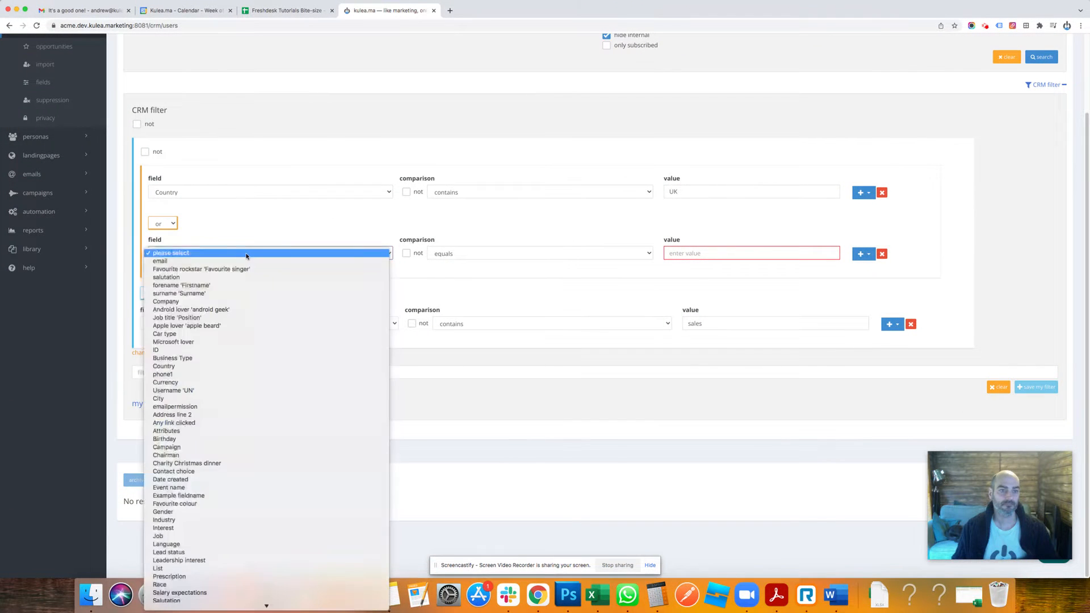
{"action": "left_click", "coordinate": [178, 368]}
{"action": "left_click", "coordinate": [486, 254]}
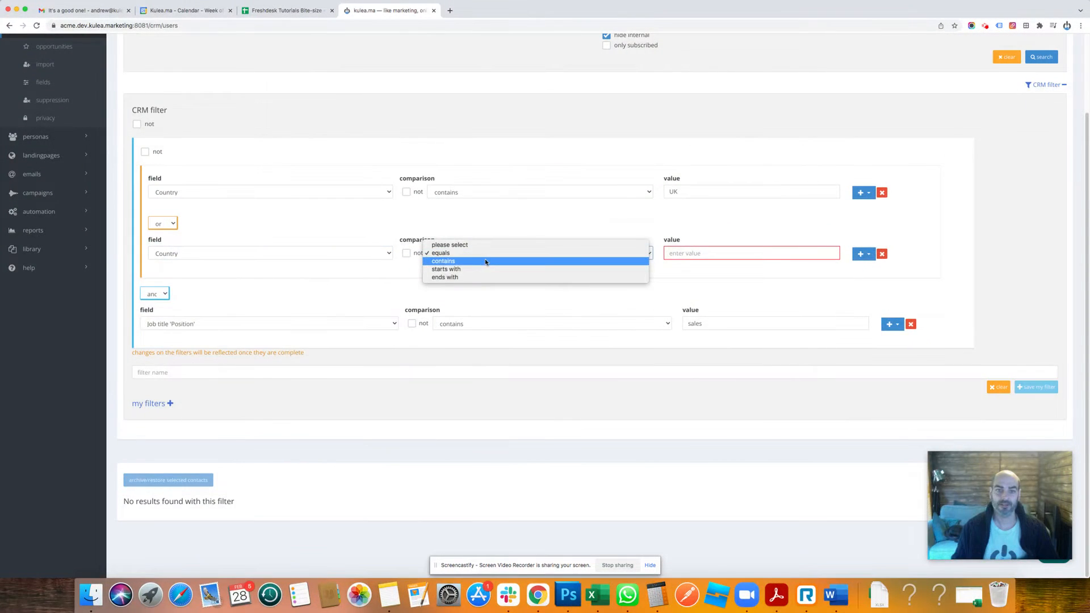
{"action": "left_click", "coordinate": [487, 261]}
{"action": "key", "text": "Tab"}
{"action": "type", "text": "US"}
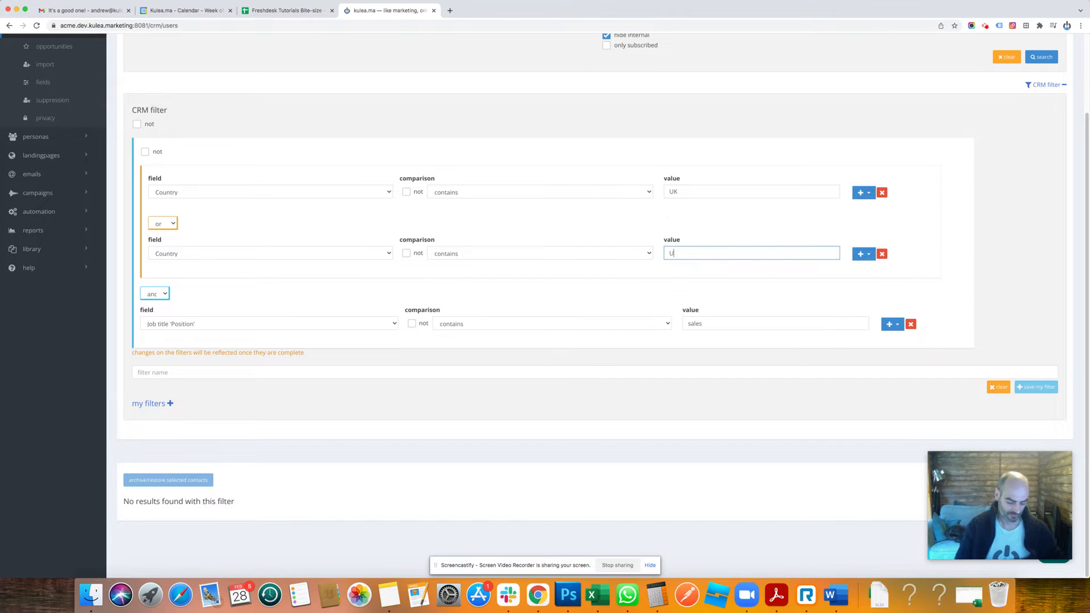
{"action": "key", "text": "Tab"}
{"action": "scroll", "coordinate": [806, 330], "scroll_direction": "down", "scroll_amount": 1}
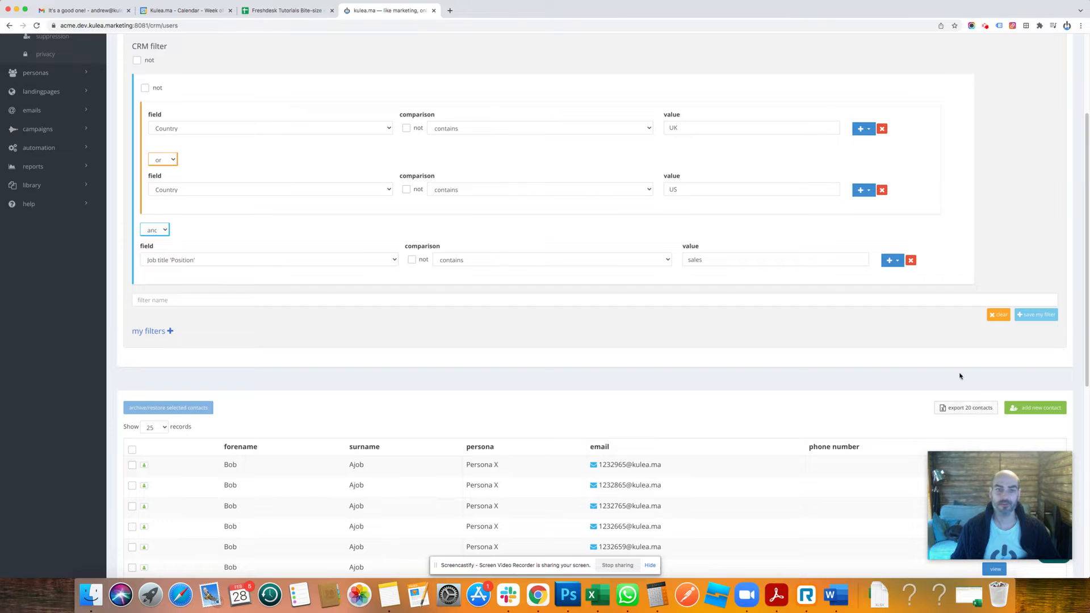
{"action": "scroll", "coordinate": [957, 366], "scroll_direction": "up", "scroll_amount": 1}
{"action": "scroll", "coordinate": [293, 143], "scroll_direction": "up", "scroll_amount": 3}
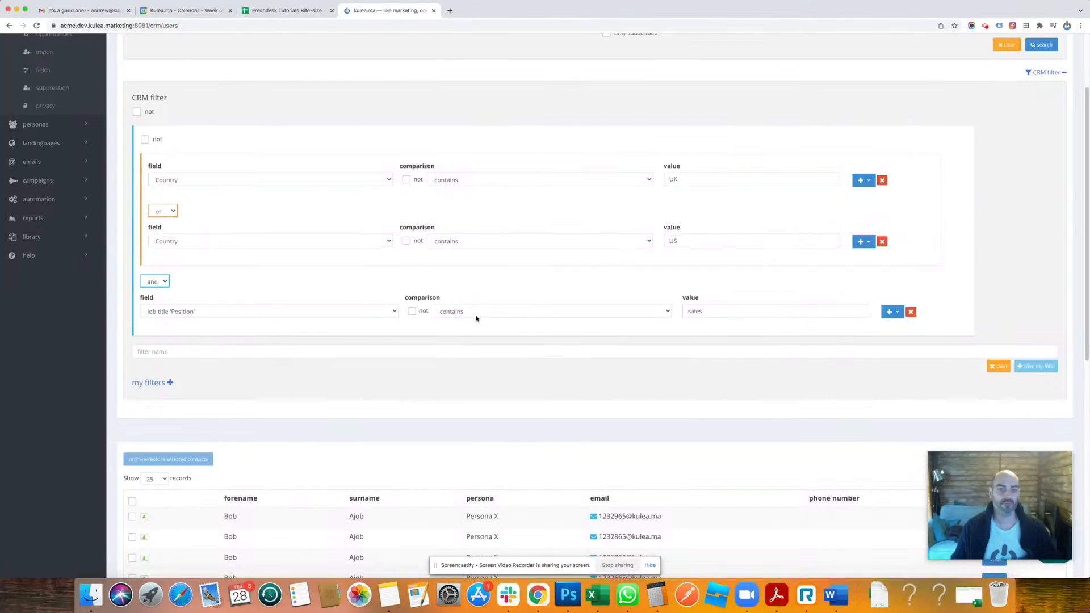
Add an "or" condition to the sales job title row with Job title 'Position' contains marketing, and review the matching contacts.
{"action": "left_click", "coordinate": [895, 312]}
{"action": "left_click", "coordinate": [901, 338]}
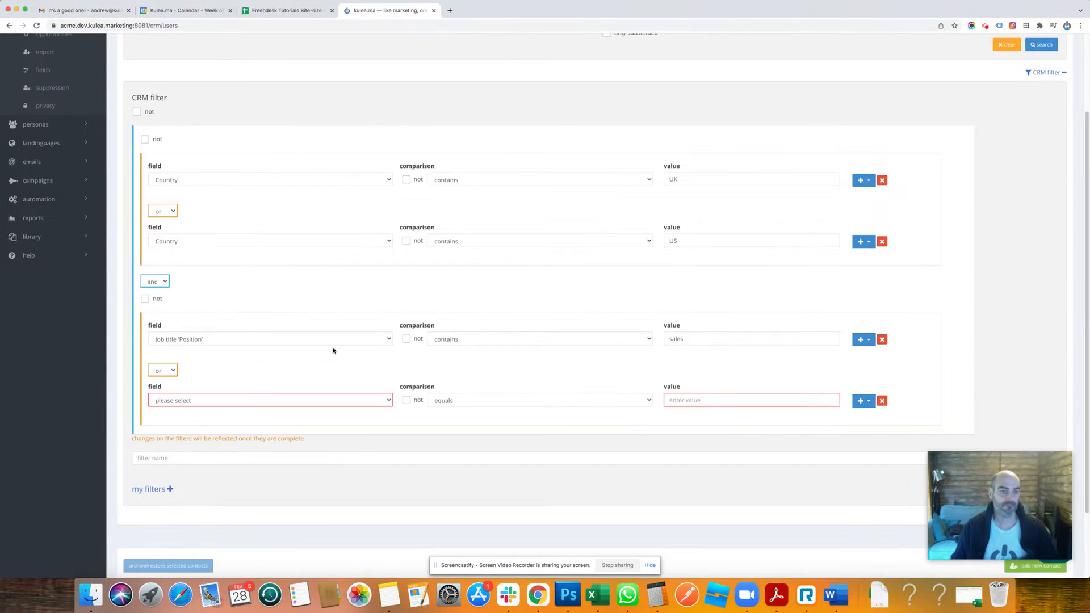
{"action": "left_click", "coordinate": [180, 402]}
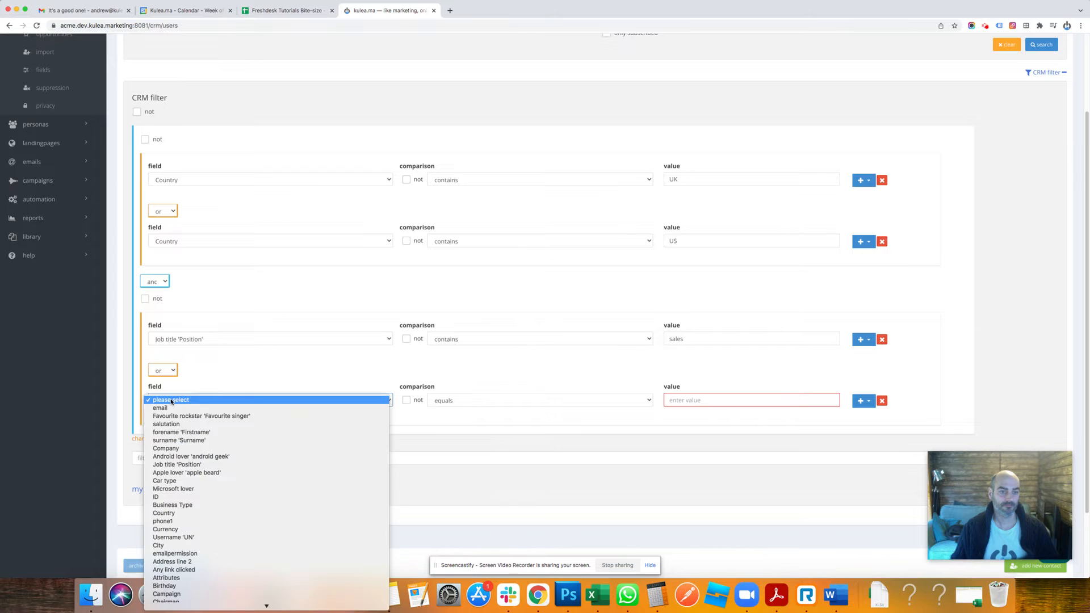
{"action": "left_click", "coordinate": [209, 468]}
{"action": "left_click", "coordinate": [483, 401]}
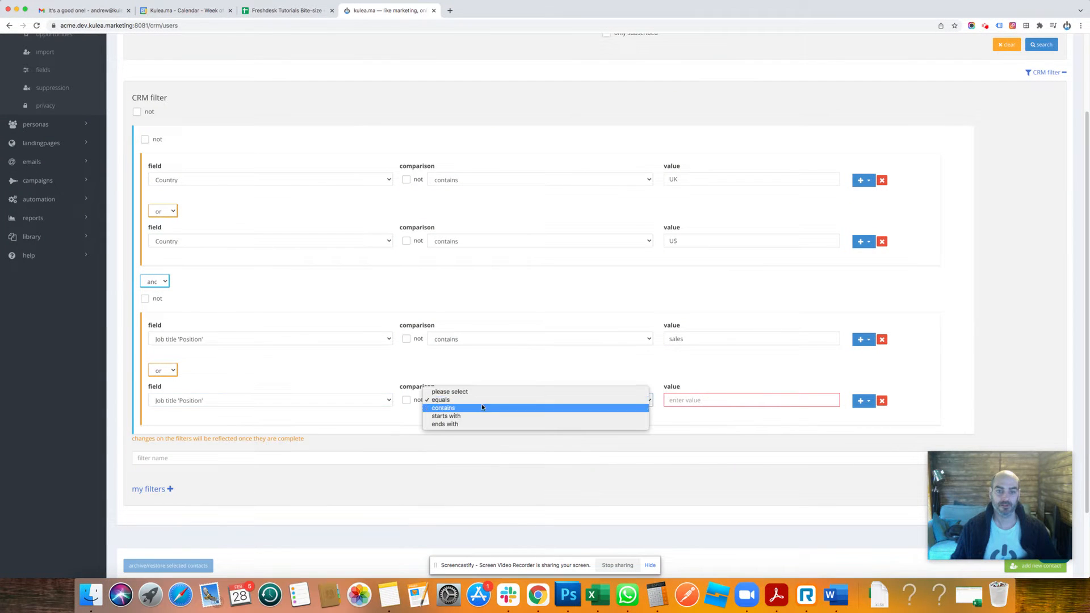
{"action": "left_click", "coordinate": [482, 409]}
{"action": "left_click", "coordinate": [705, 401]}
{"action": "type", "text": "m"}
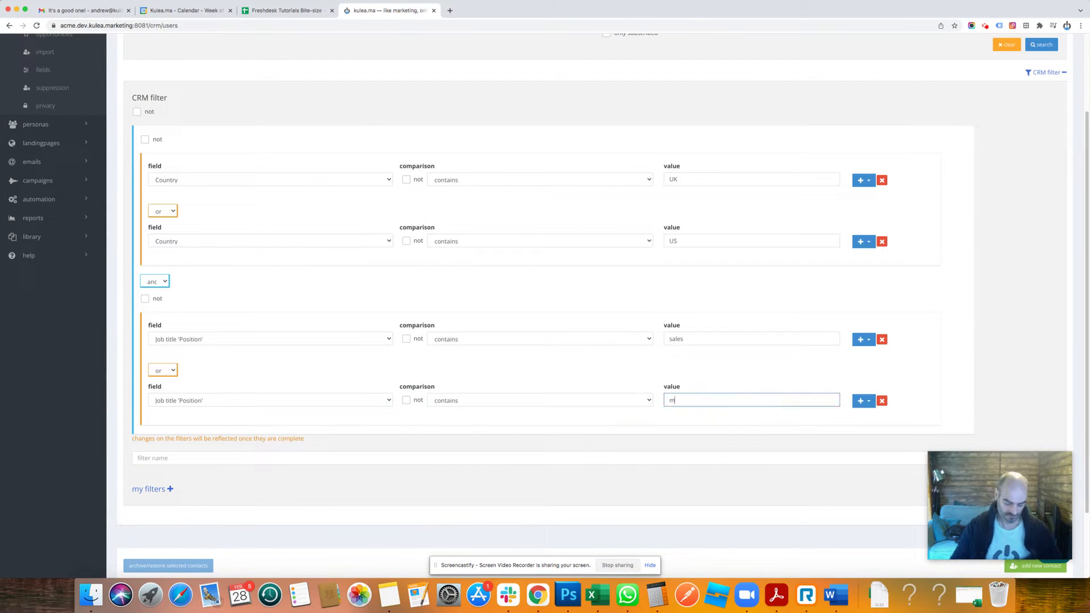
{"action": "type", "text": "arketing"}
{"action": "left_click", "coordinate": [794, 269]}
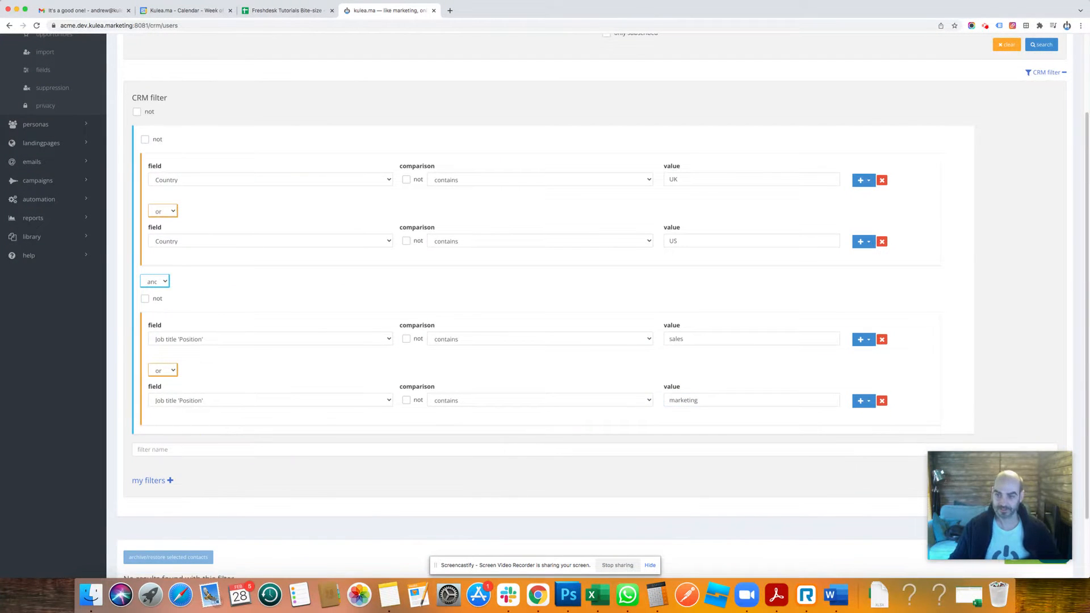
{"action": "scroll", "coordinate": [795, 270], "scroll_direction": "down", "scroll_amount": 5}
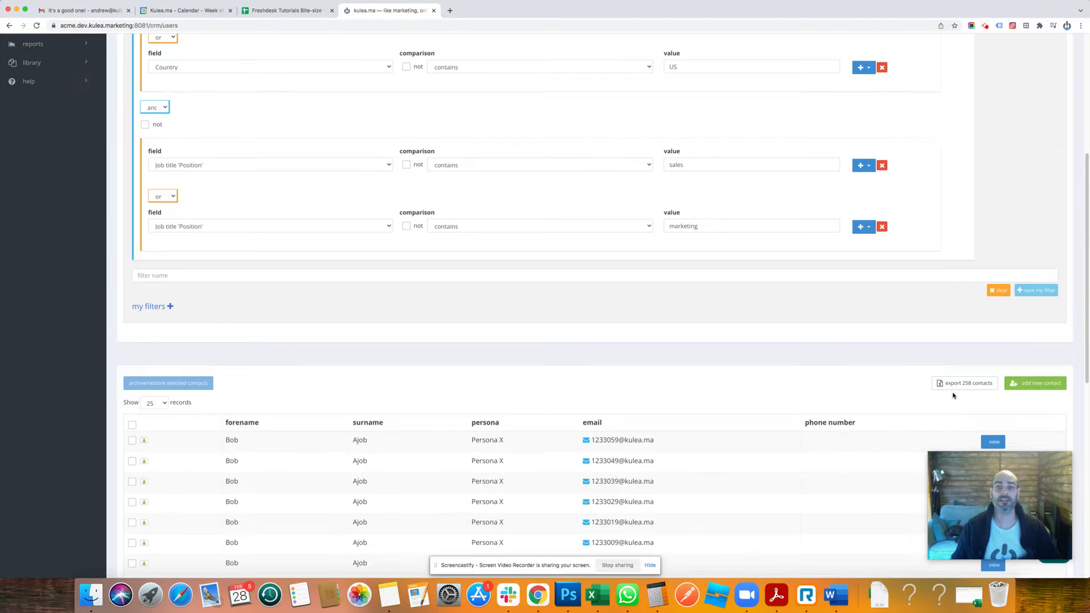
{"action": "scroll", "coordinate": [819, 232], "scroll_direction": "up", "scroll_amount": 2}
{"action": "scroll", "coordinate": [753, 290], "scroll_direction": "up", "scroll_amount": 1}
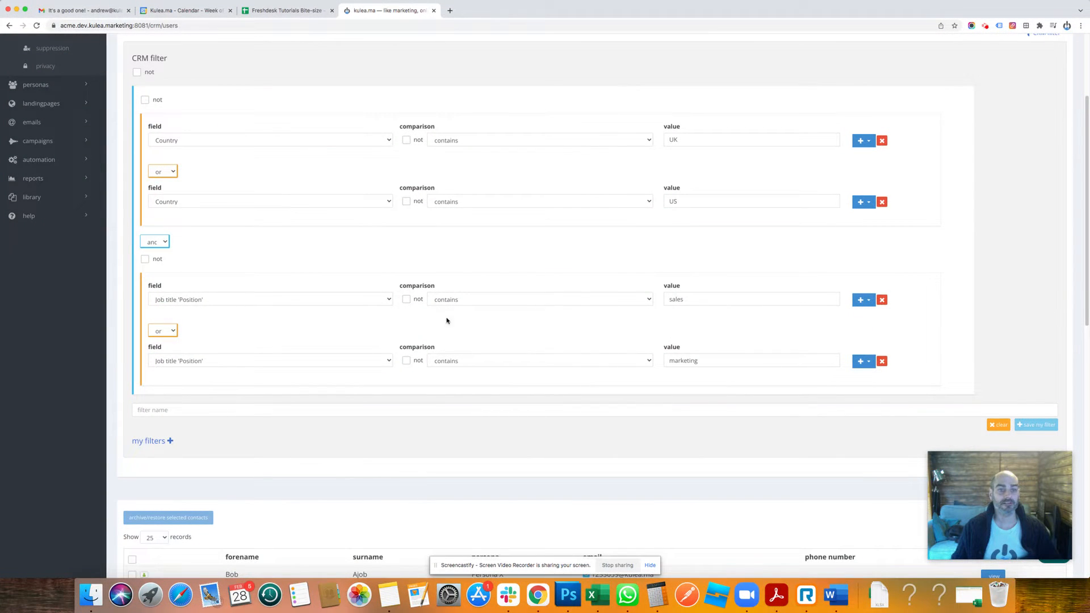
Negate the entire CRM filter with "not", review the matching contacts, and remove the negation again.
{"action": "scroll", "coordinate": [722, 347], "scroll_direction": "up", "scroll_amount": 1}
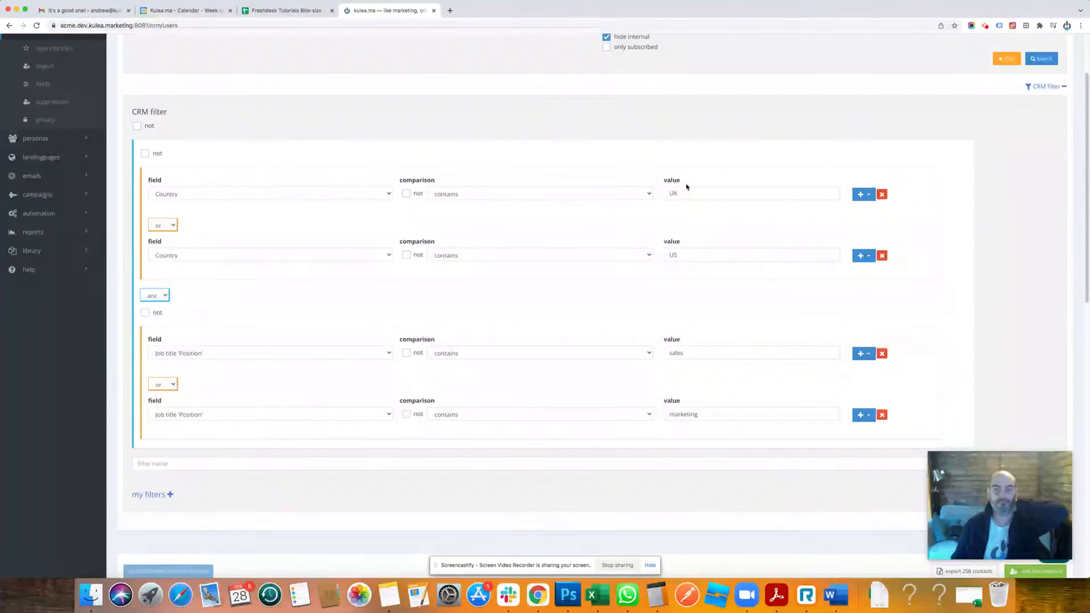
{"action": "scroll", "coordinate": [686, 187], "scroll_direction": "down", "scroll_amount": 5}
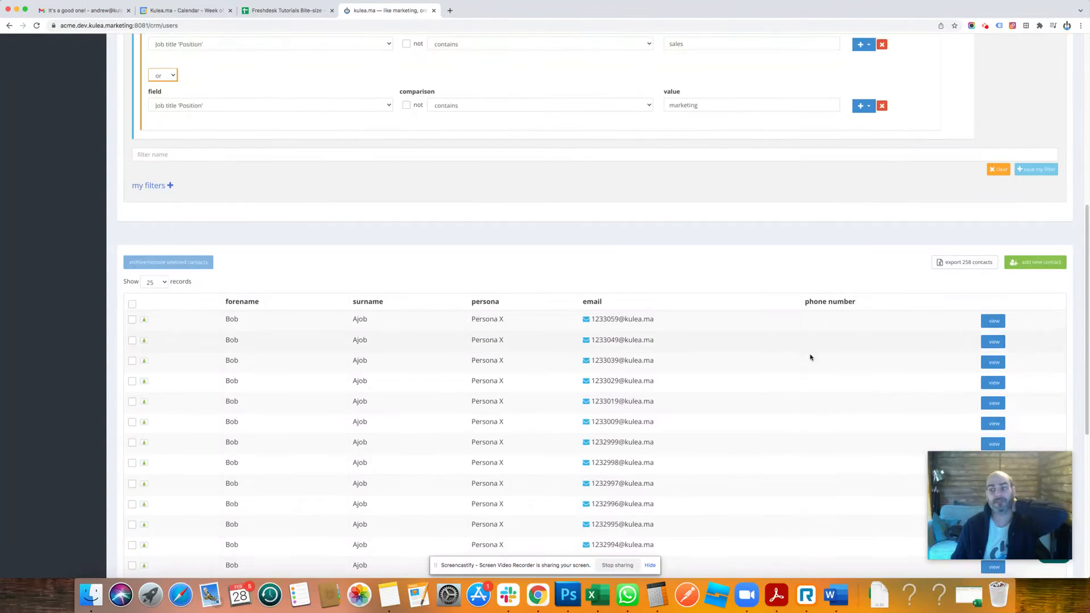
{"action": "scroll", "coordinate": [810, 355], "scroll_direction": "up", "scroll_amount": 7}
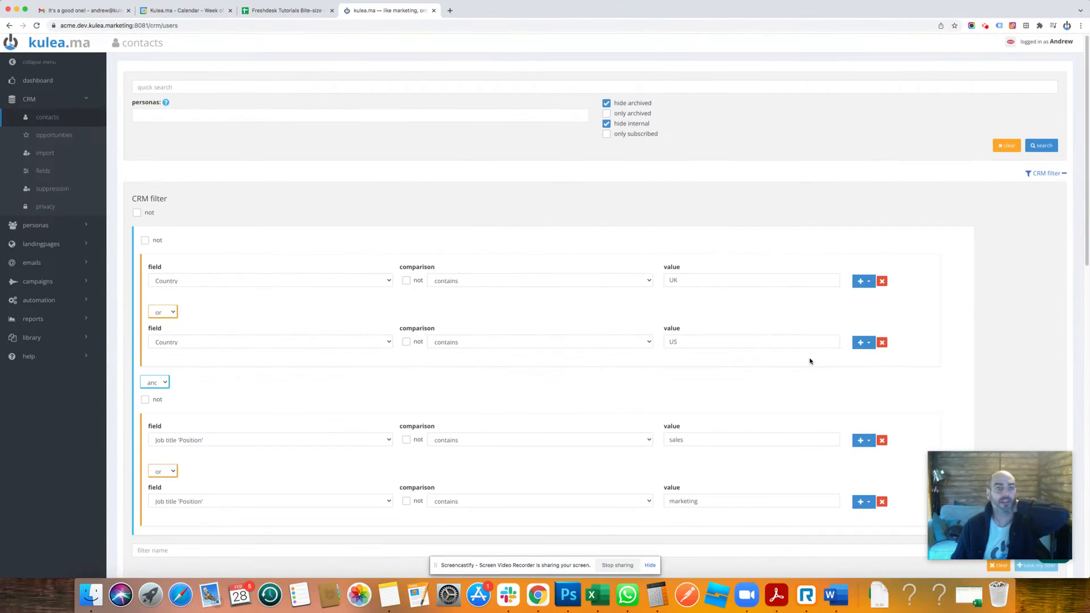
{"action": "left_click", "coordinate": [137, 213]}
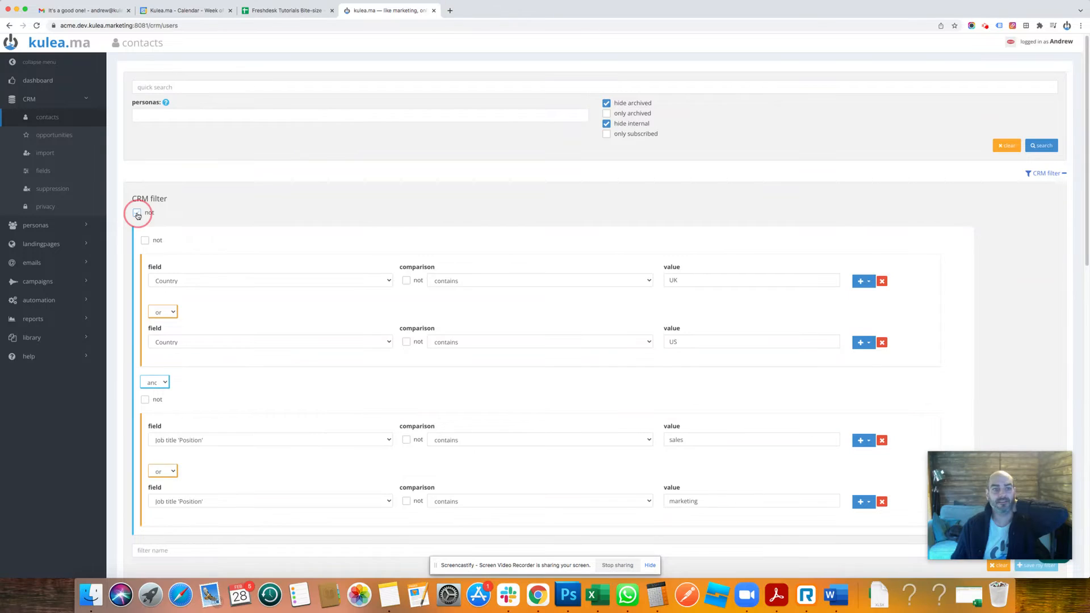
{"action": "scroll", "coordinate": [272, 192], "scroll_direction": "down", "scroll_amount": 4}
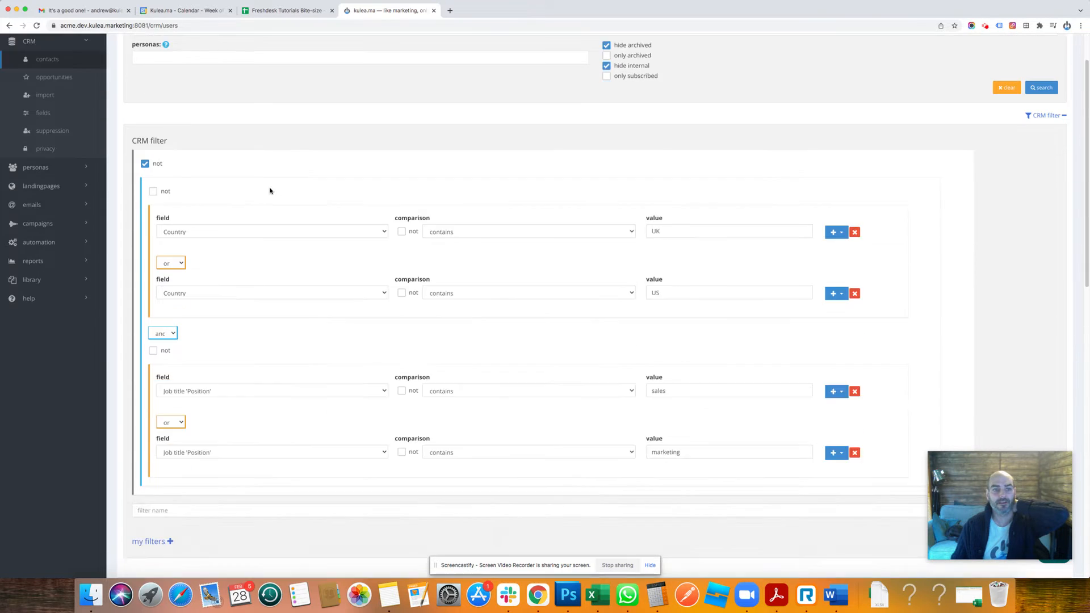
{"action": "scroll", "coordinate": [270, 190], "scroll_direction": "down", "scroll_amount": 2}
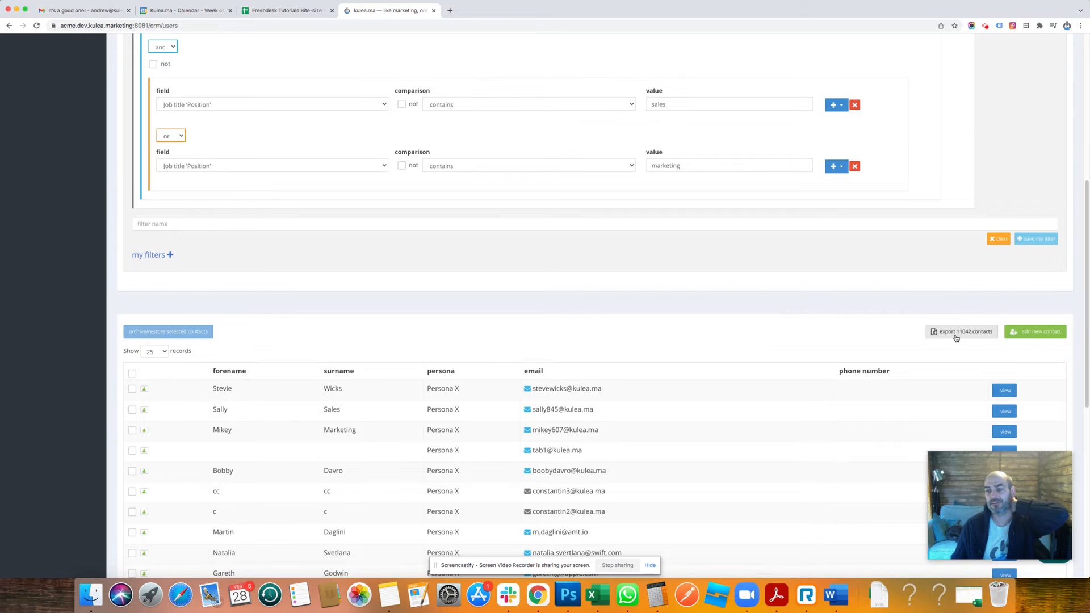
{"action": "scroll", "coordinate": [963, 347], "scroll_direction": "up", "scroll_amount": 1}
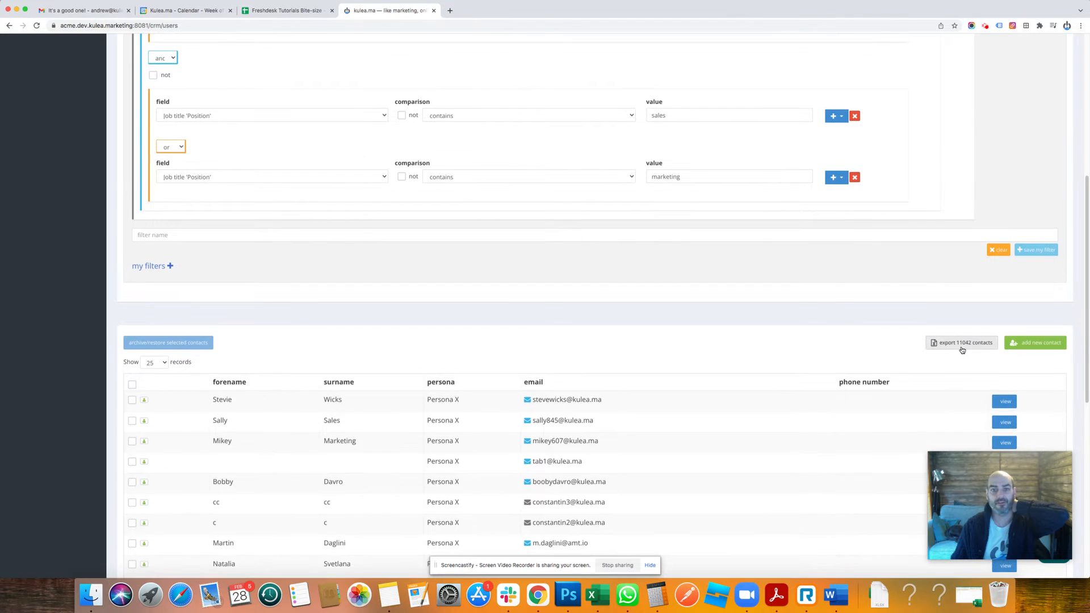
{"action": "scroll", "coordinate": [963, 350], "scroll_direction": "up", "scroll_amount": 5}
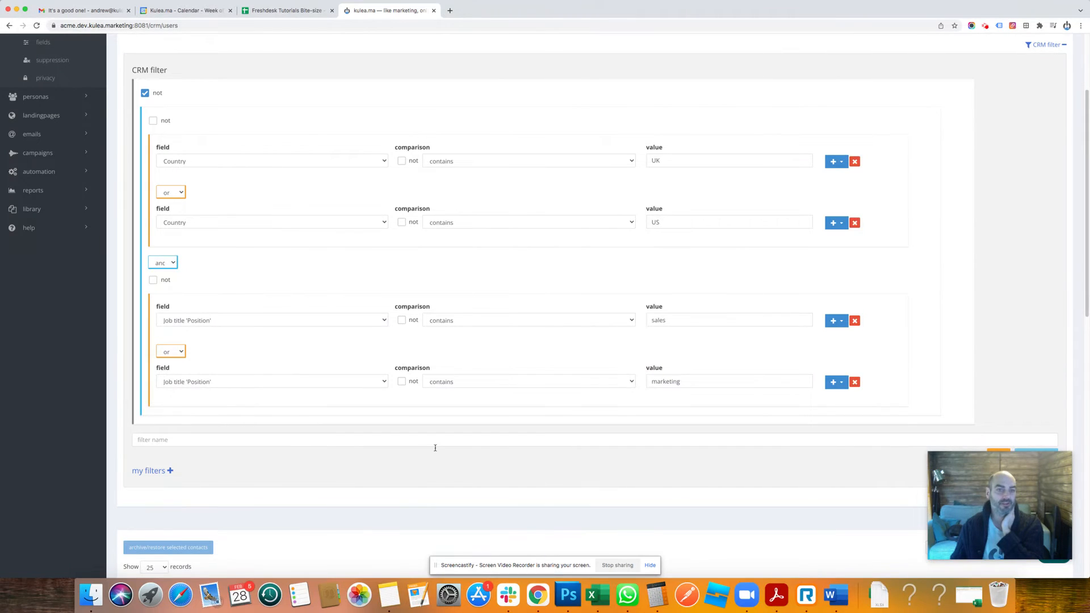
{"action": "left_click", "coordinate": [145, 93]}
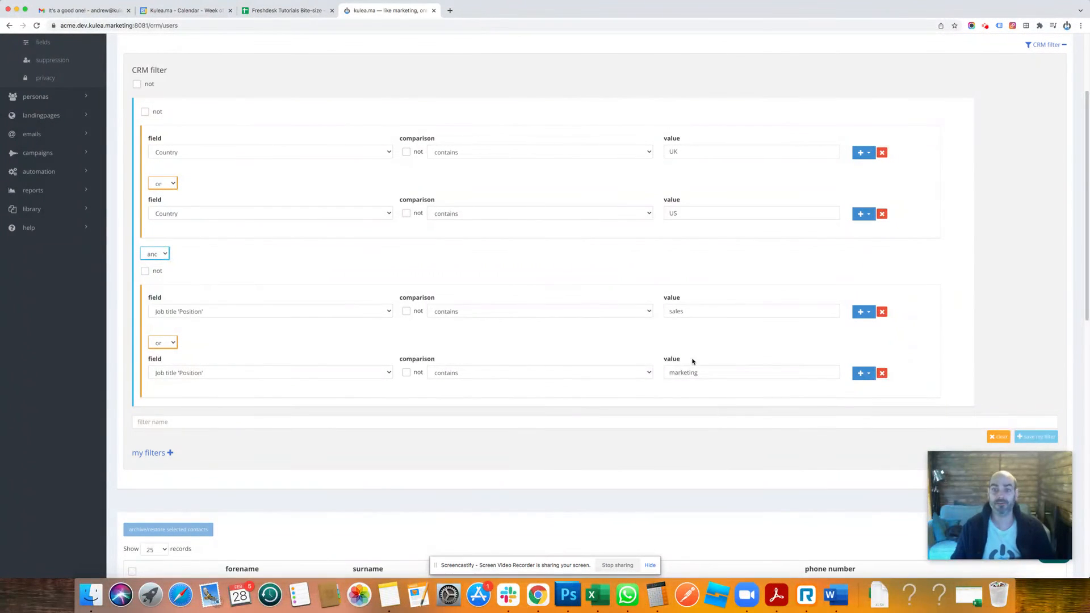
Negate only the job title group with "not" and review the contacts matching the filter.
{"action": "left_click", "coordinate": [146, 272]}
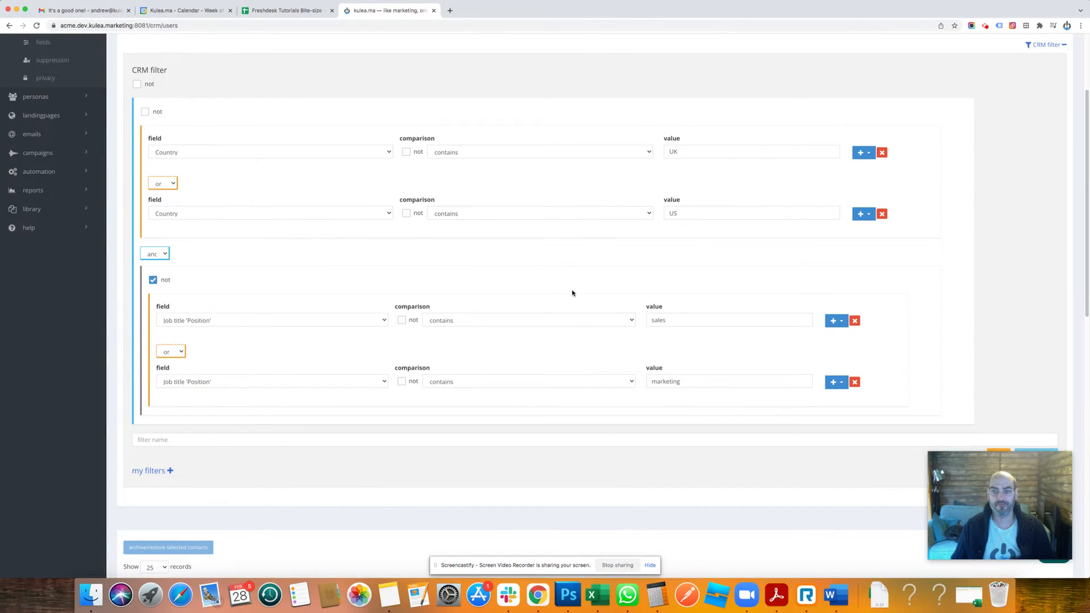
{"action": "scroll", "coordinate": [653, 307], "scroll_direction": "down", "scroll_amount": 5}
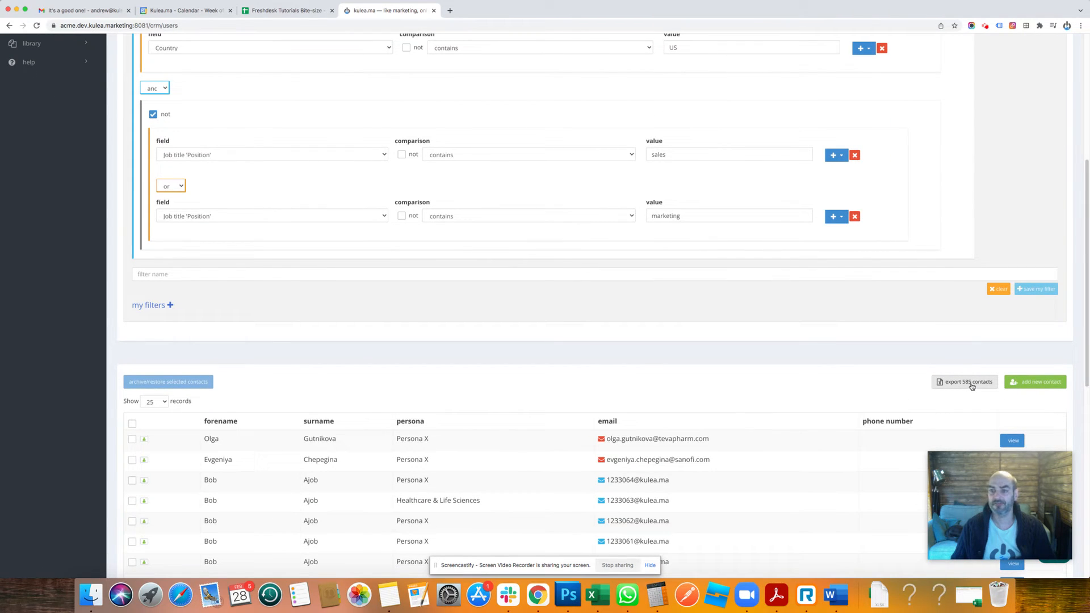
Move the "not" negation from the job title group to the country group and review the matching contacts.
{"action": "scroll", "coordinate": [972, 386], "scroll_direction": "up", "scroll_amount": 4}
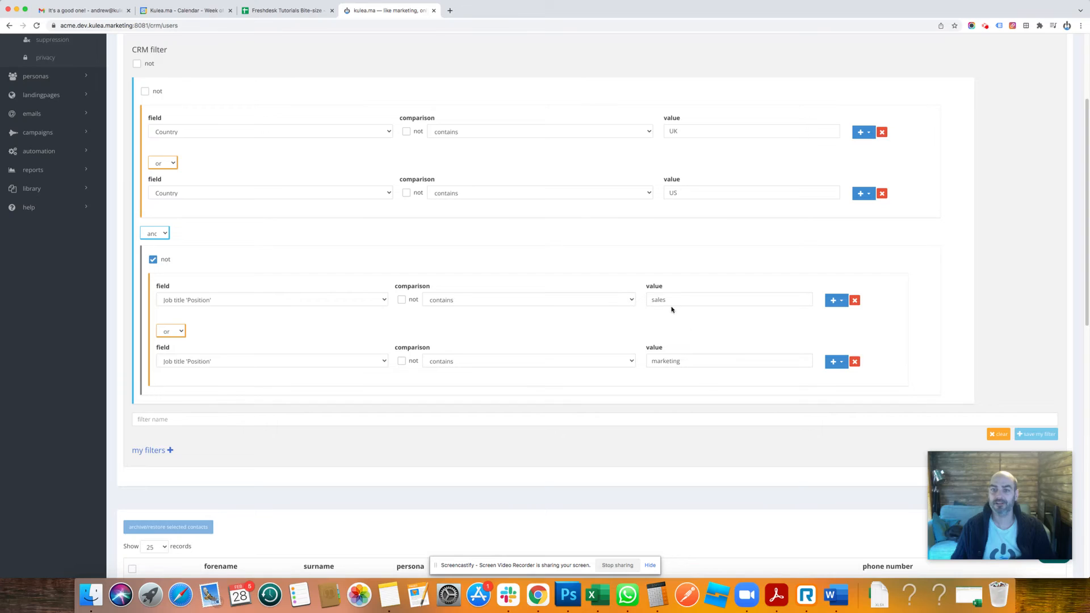
{"action": "left_click", "coordinate": [153, 260]}
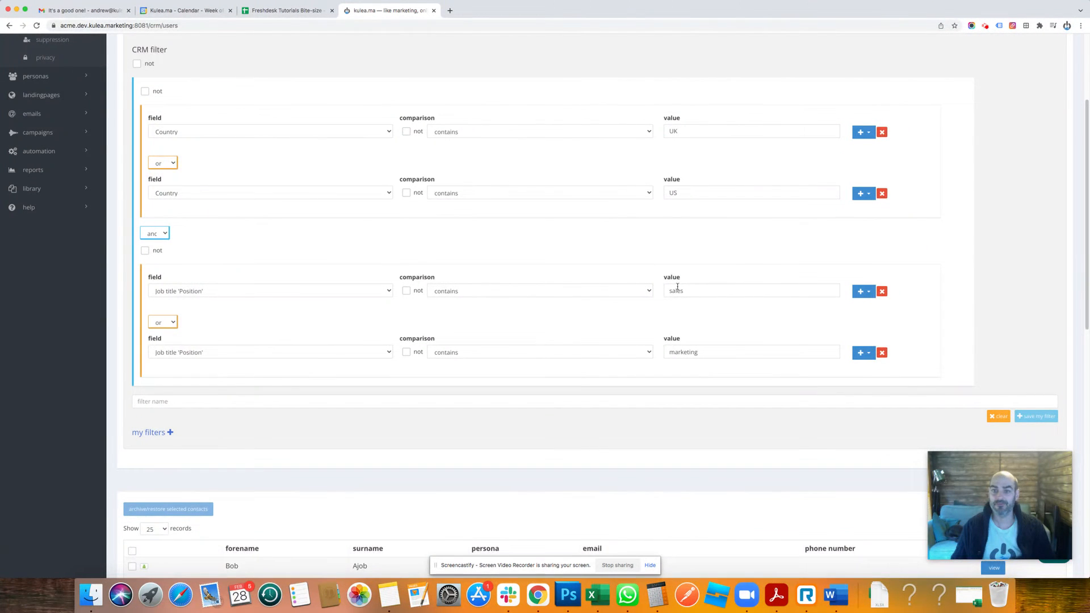
{"action": "left_click", "coordinate": [145, 92]}
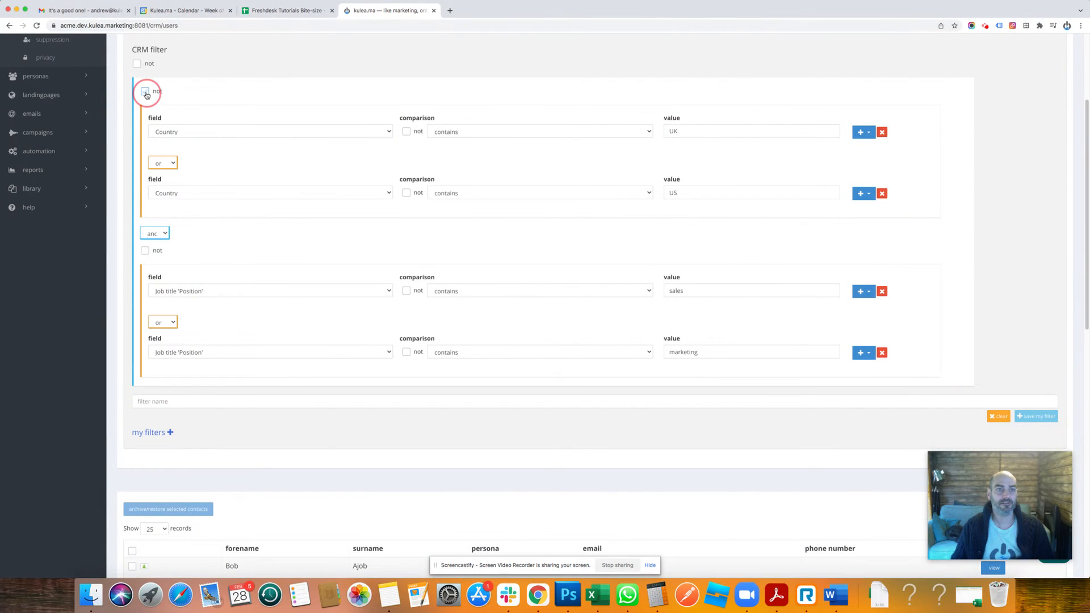
{"action": "scroll", "coordinate": [569, 292], "scroll_direction": "down", "scroll_amount": 3}
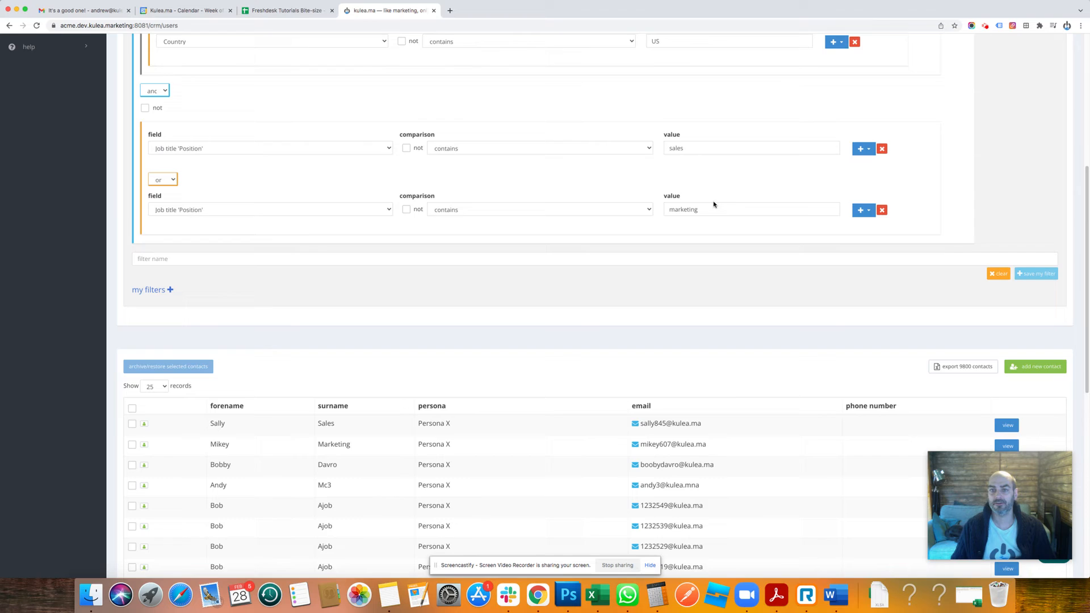
{"action": "scroll", "coordinate": [717, 396], "scroll_direction": "up", "scroll_amount": 3}
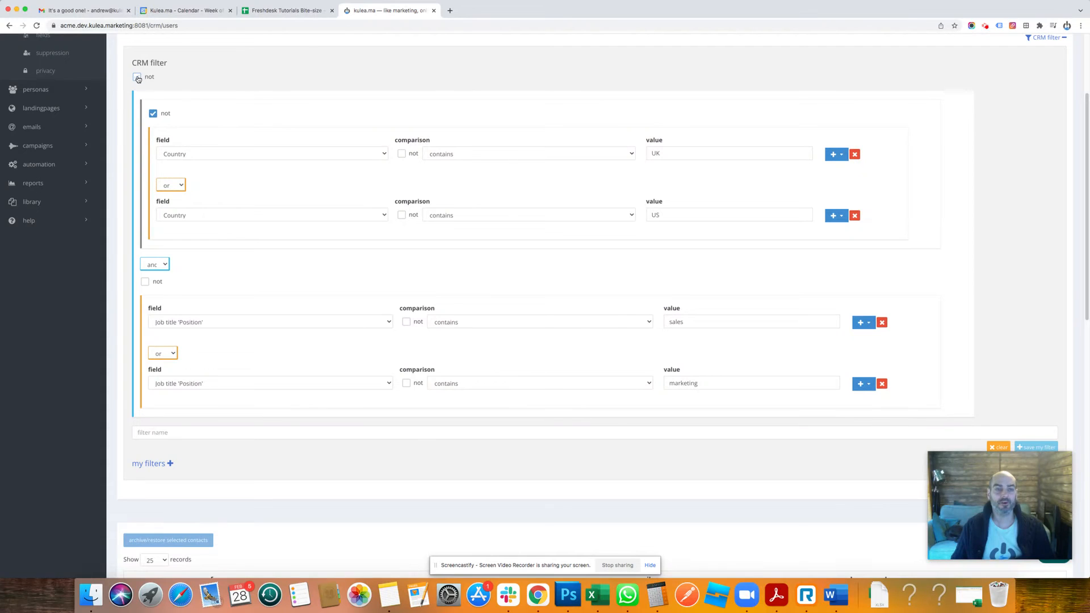
Move the "not" negation from the country group to only the Job title 'Position' contains marketing row, and review the matching contacts.
{"action": "left_click", "coordinate": [153, 113]}
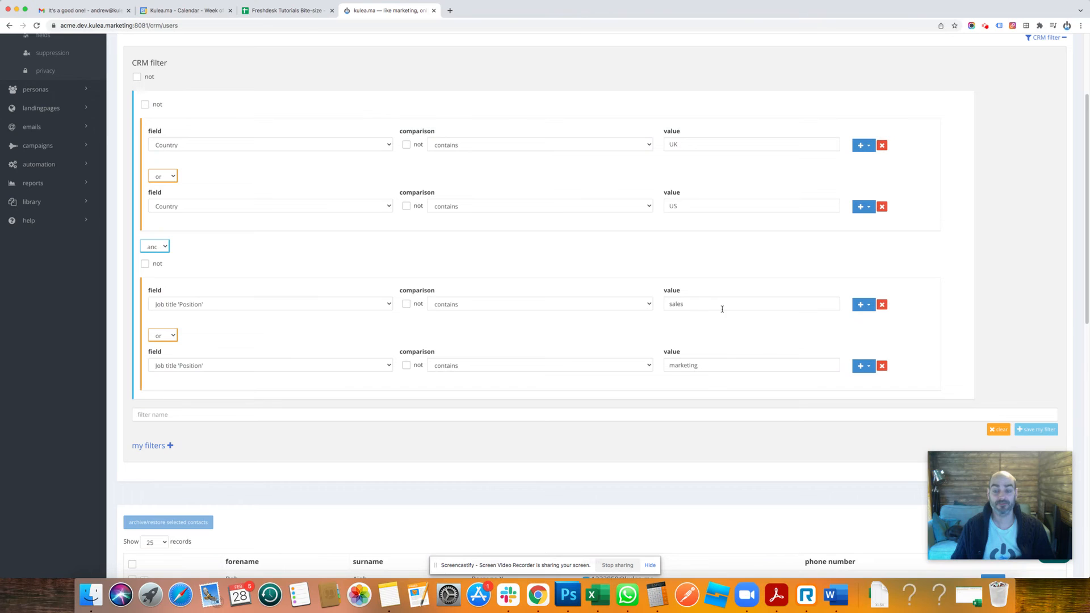
{"action": "left_click", "coordinate": [406, 365]}
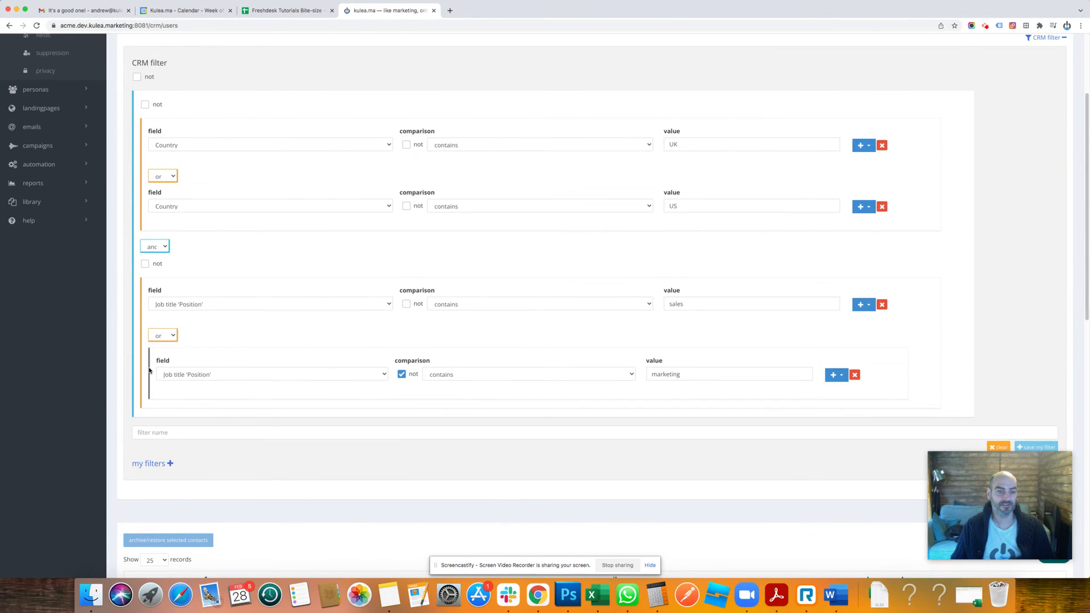
{"action": "scroll", "coordinate": [847, 309], "scroll_direction": "down", "scroll_amount": 3}
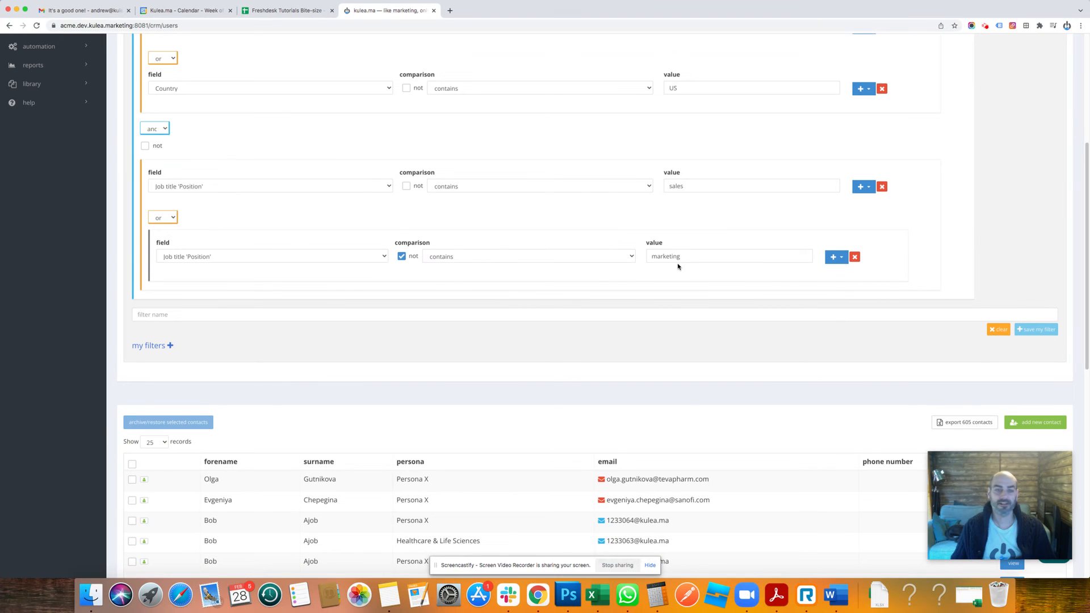
{"action": "scroll", "coordinate": [644, 221], "scroll_direction": "down", "scroll_amount": 3}
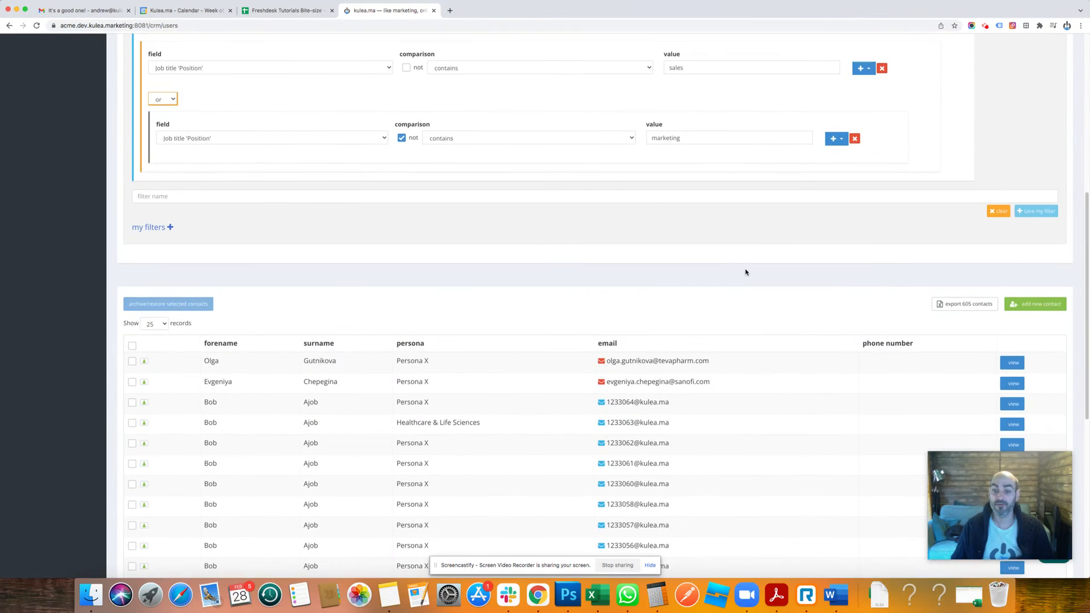
Open the third contact's record in the filtered list, check its Position and Country, and close the record.
{"action": "left_click", "coordinate": [1012, 402]}
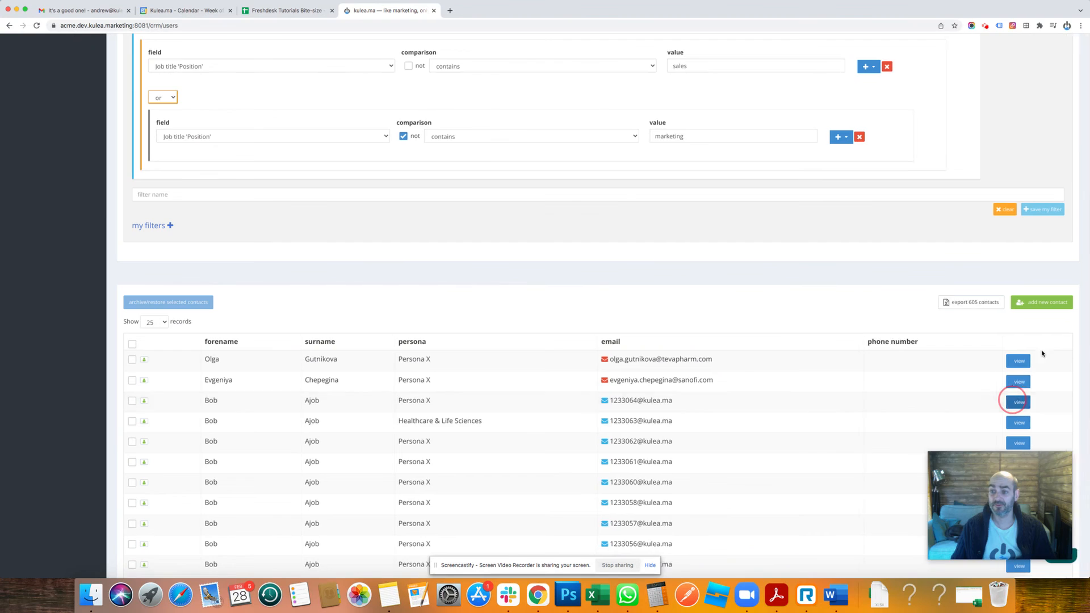
{"action": "left_click", "coordinate": [432, 321]}
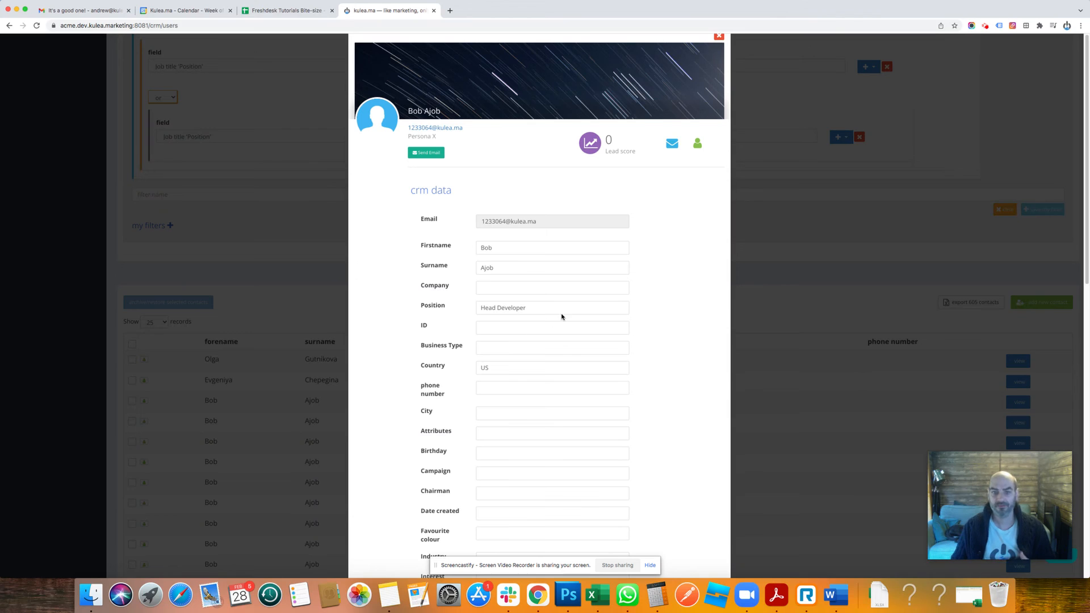
{"action": "left_click", "coordinate": [821, 230]}
Examine the complete nested CRM filter, from its country and job title groups down to the matching contacts.
{"action": "scroll", "coordinate": [821, 259], "scroll_direction": "up", "scroll_amount": 3}
{"action": "scroll", "coordinate": [823, 261], "scroll_direction": "up", "scroll_amount": 1}
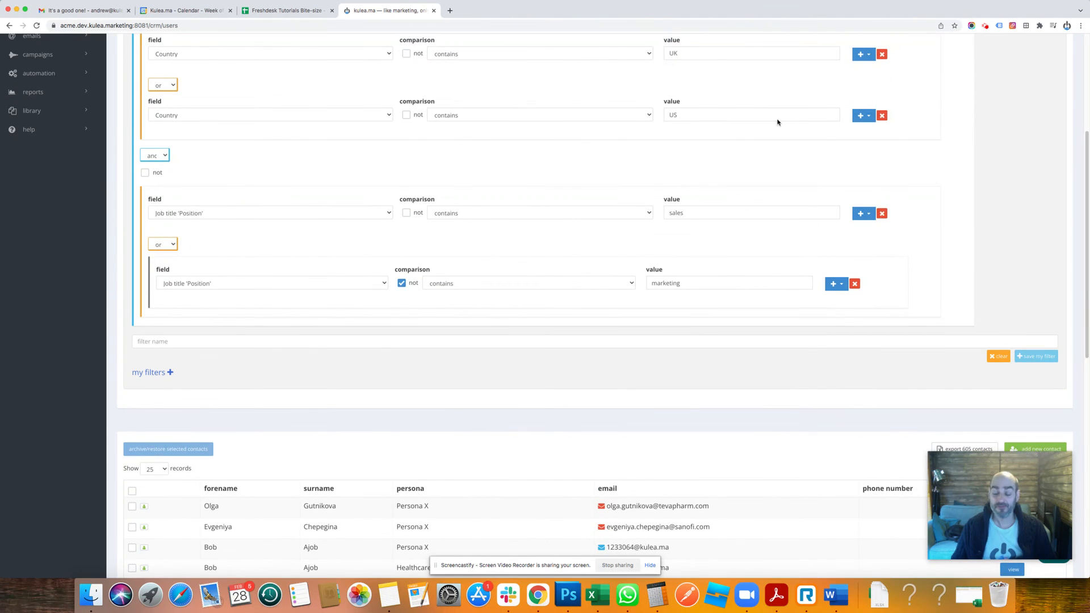
{"action": "scroll", "coordinate": [775, 215], "scroll_direction": "down", "scroll_amount": 2}
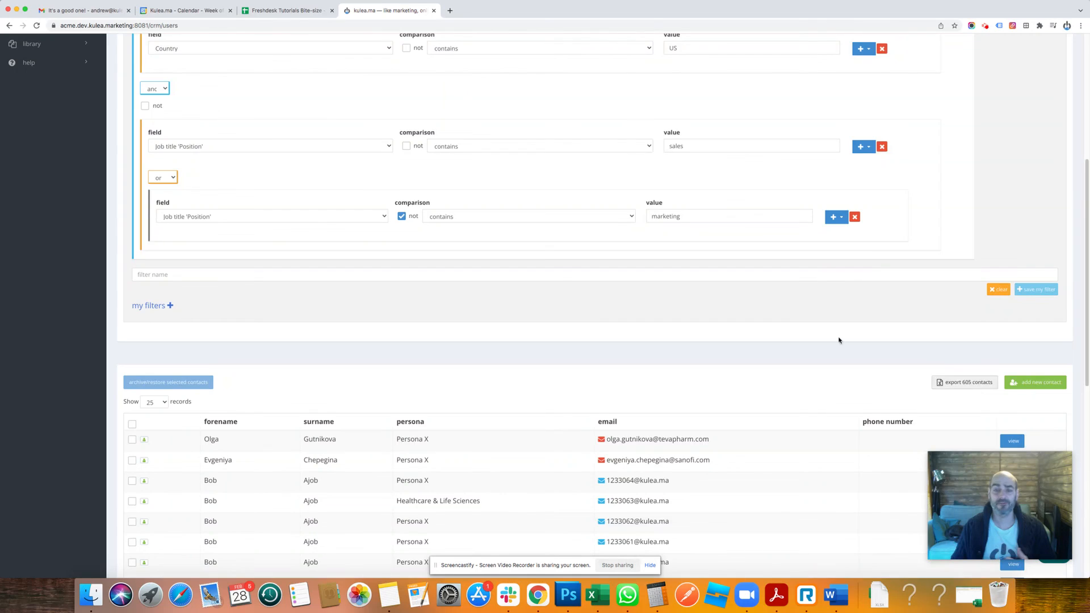
{"action": "scroll", "coordinate": [757, 343], "scroll_direction": "up", "scroll_amount": 4}
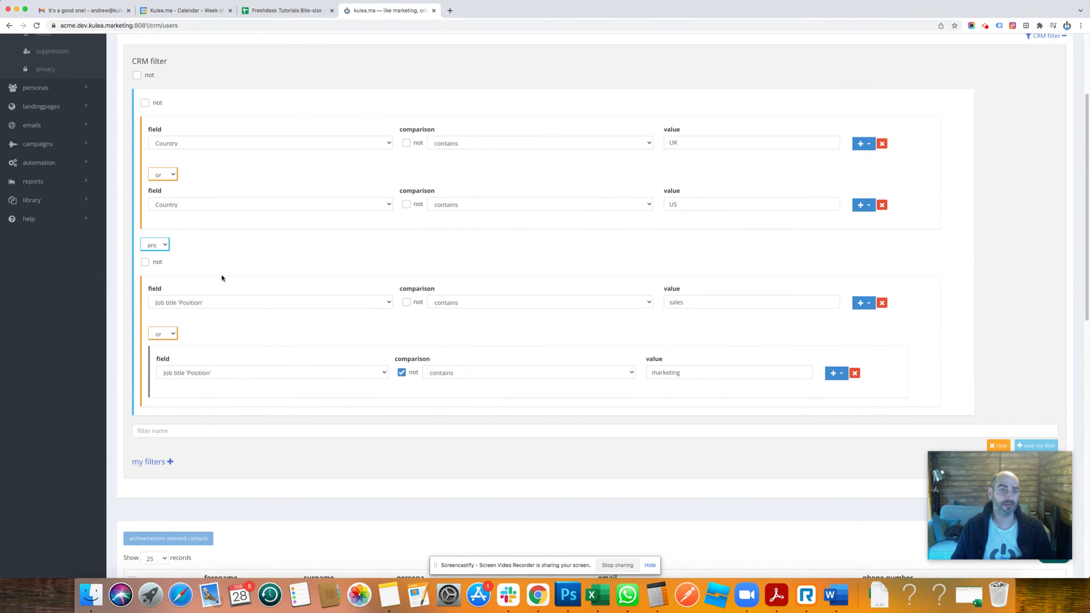
{"action": "scroll", "coordinate": [659, 403], "scroll_direction": "up", "scroll_amount": 2}
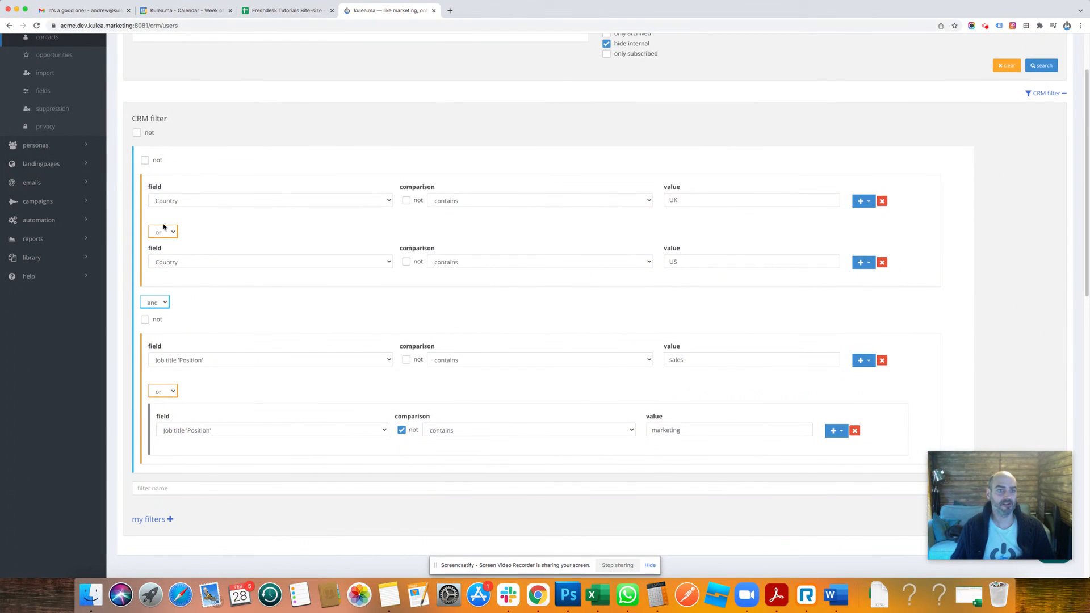
{"action": "scroll", "coordinate": [420, 318], "scroll_direction": "down", "scroll_amount": 5}
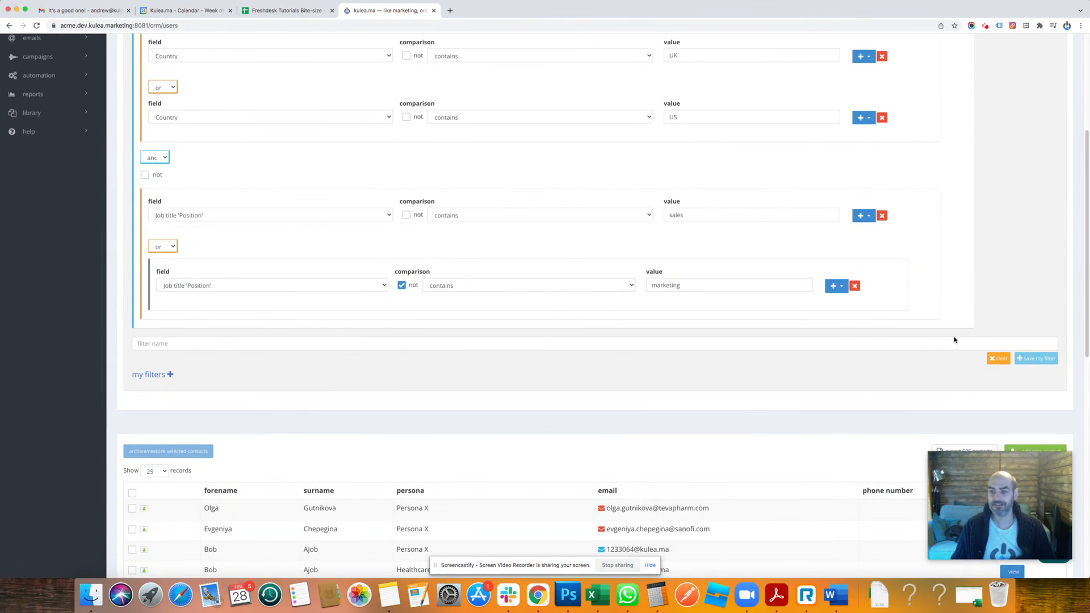
{"action": "scroll", "coordinate": [1017, 382], "scroll_direction": "down", "scroll_amount": 3}
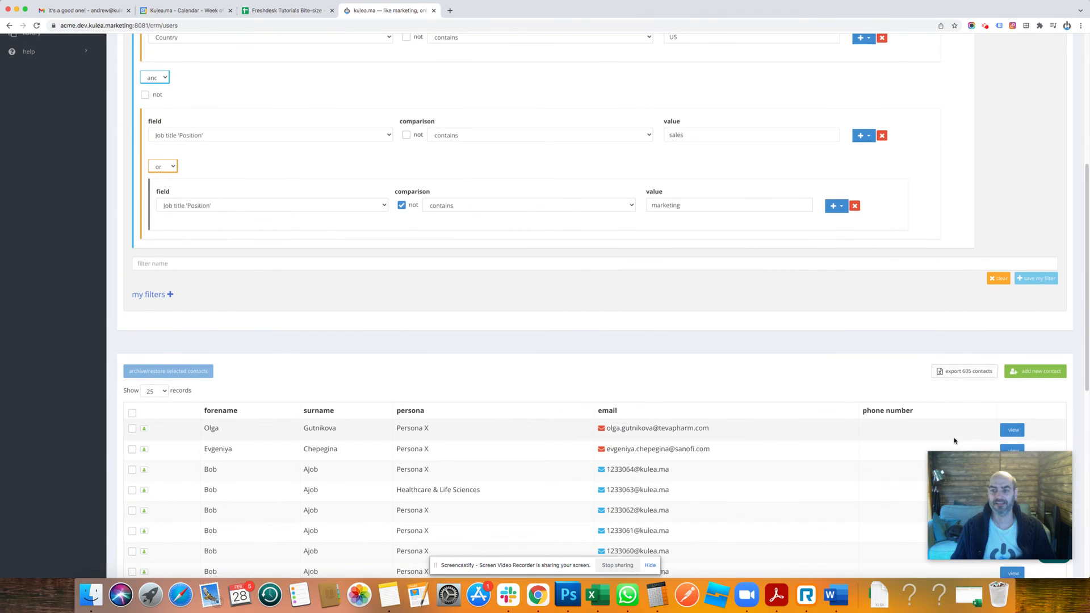
{"action": "scroll", "coordinate": [905, 386], "scroll_direction": "up", "scroll_amount": 5}
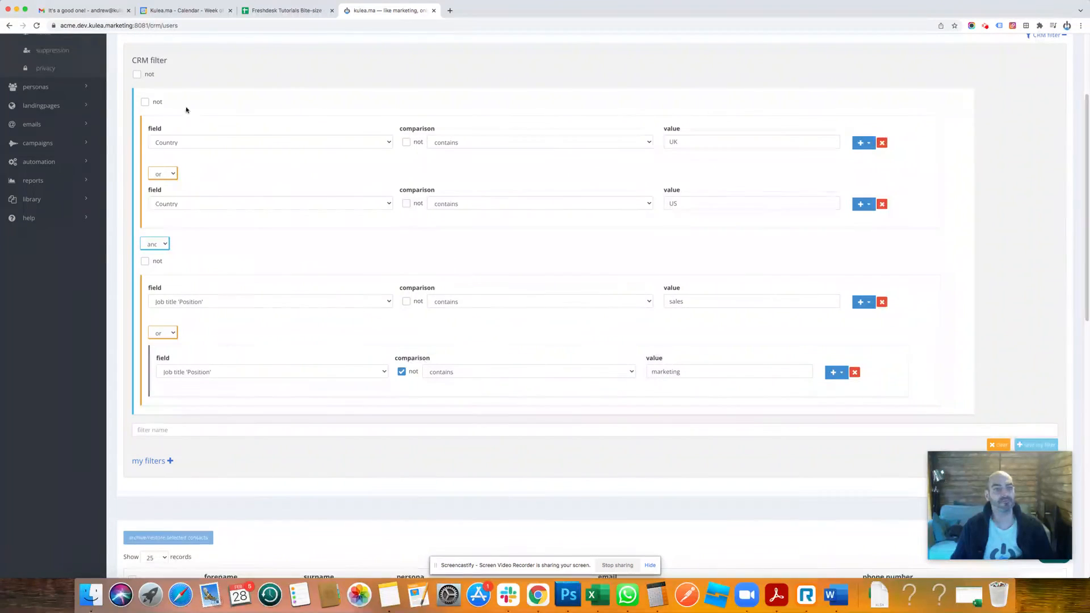
{"action": "scroll", "coordinate": [749, 307], "scroll_direction": "up", "scroll_amount": 3}
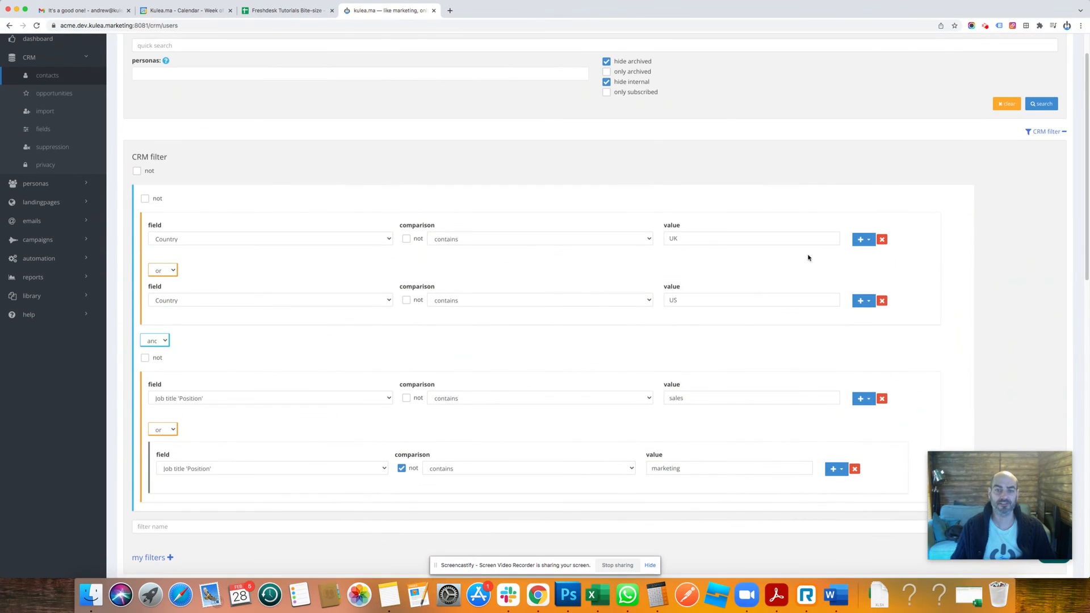
{"action": "scroll", "coordinate": [809, 258], "scroll_direction": "up", "scroll_amount": 2}
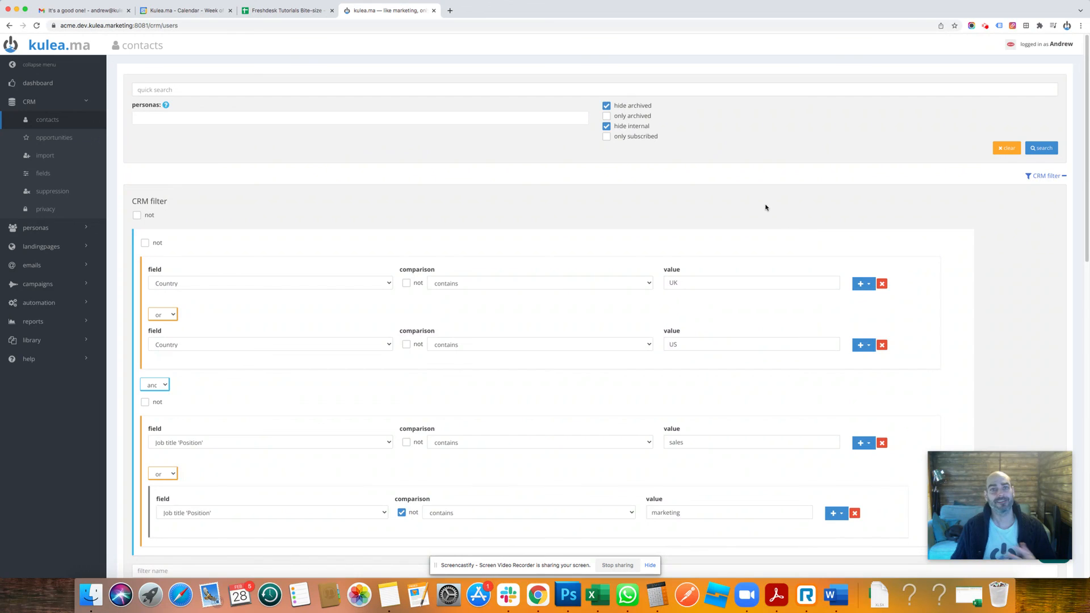